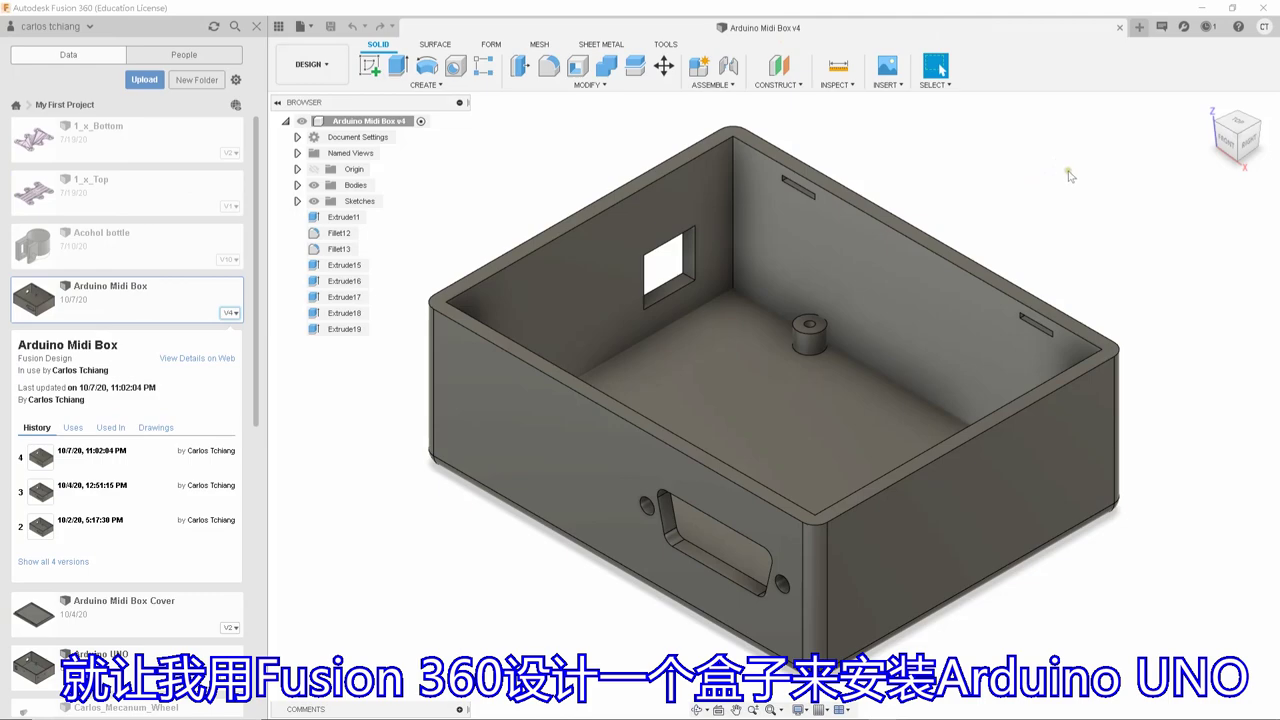
Examine the Arduino Midi Box's interior, mounting posts and wall cutouts from several angles, and view the Arduino Midi Box Cover design.
{"action": "middle_click_drag", "start_coordinate": [1070, 175], "coordinate": [1106, 286], "text": "shift"}
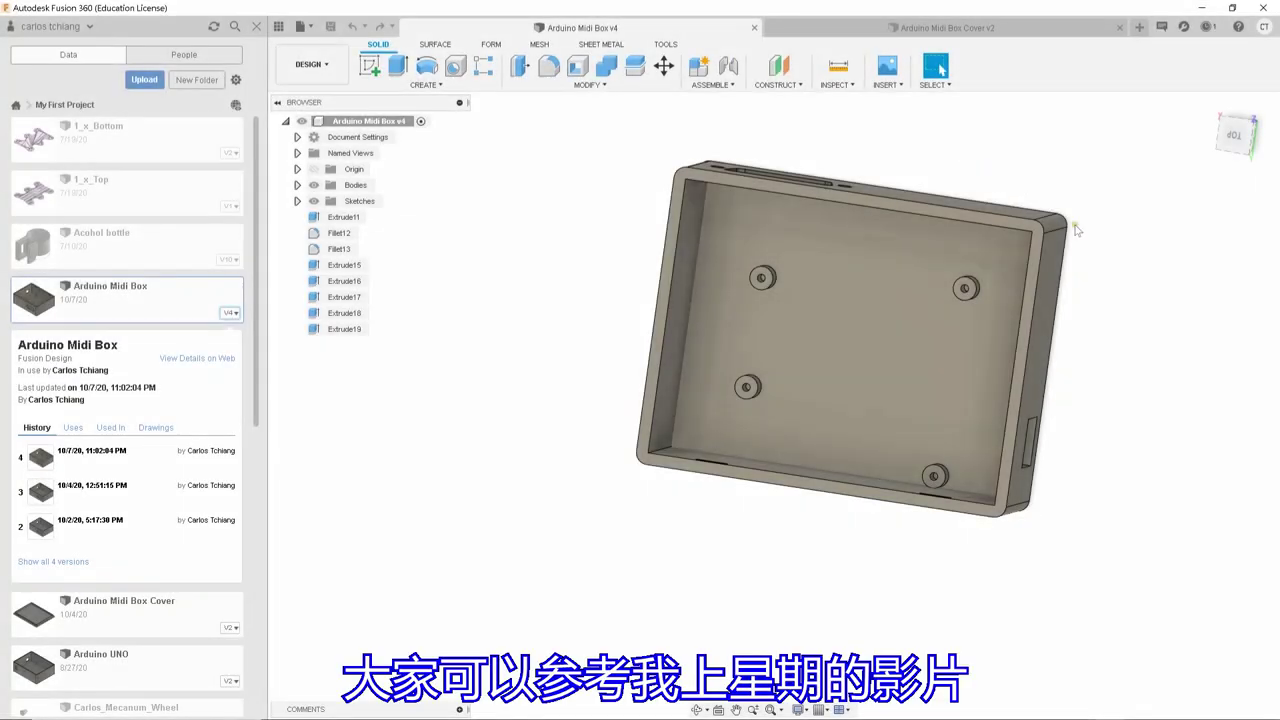
{"action": "middle_click_drag", "start_coordinate": [1137, 363], "coordinate": [983, 523], "text": "shift"}
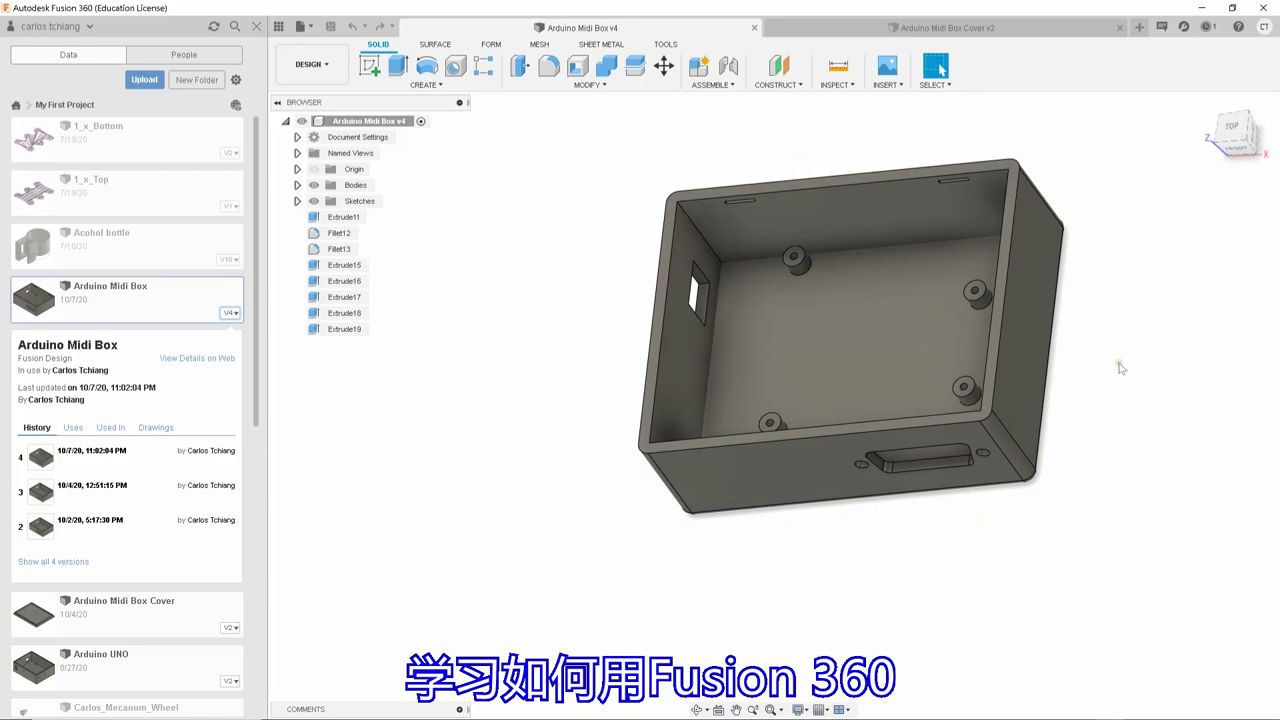
{"action": "scroll", "coordinate": [1120, 368], "scroll_direction": "up", "scroll_amount": 4}
{"action": "middle_click_drag", "start_coordinate": [1113, 312], "coordinate": [1118, 522], "text": "shift"}
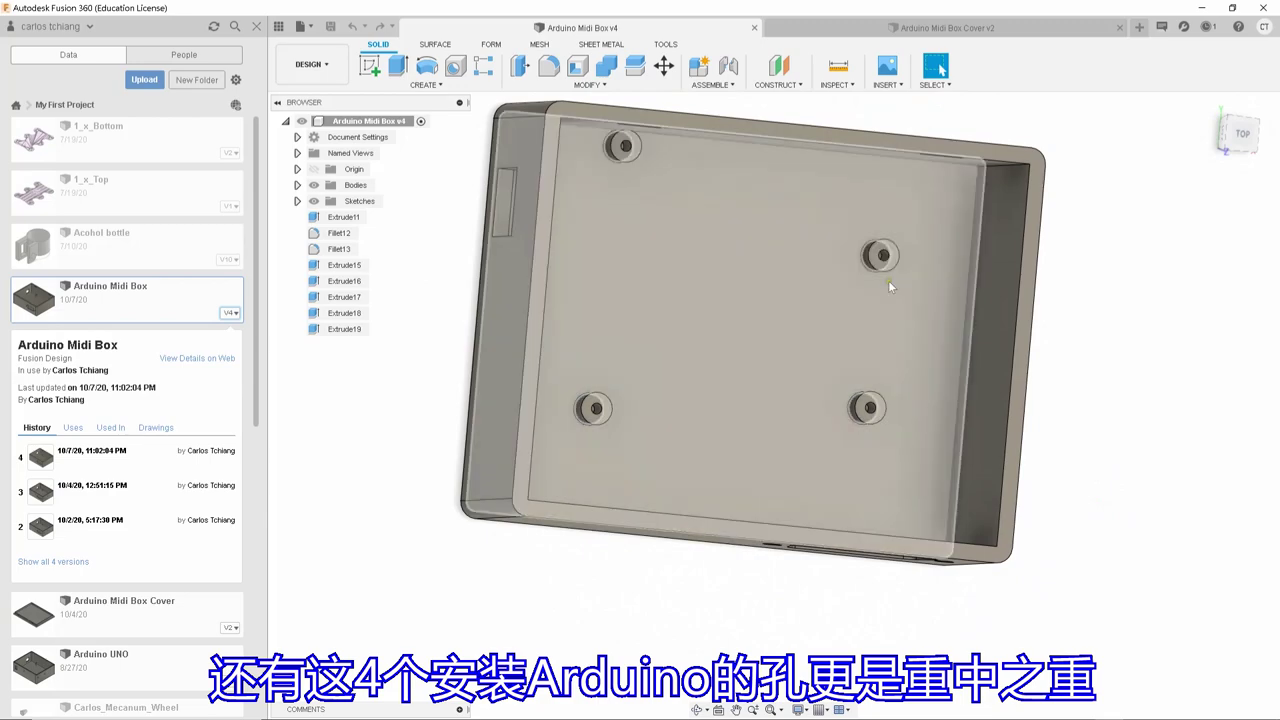
{"action": "middle_click_drag", "start_coordinate": [580, 592], "coordinate": [574, 636], "text": "shift"}
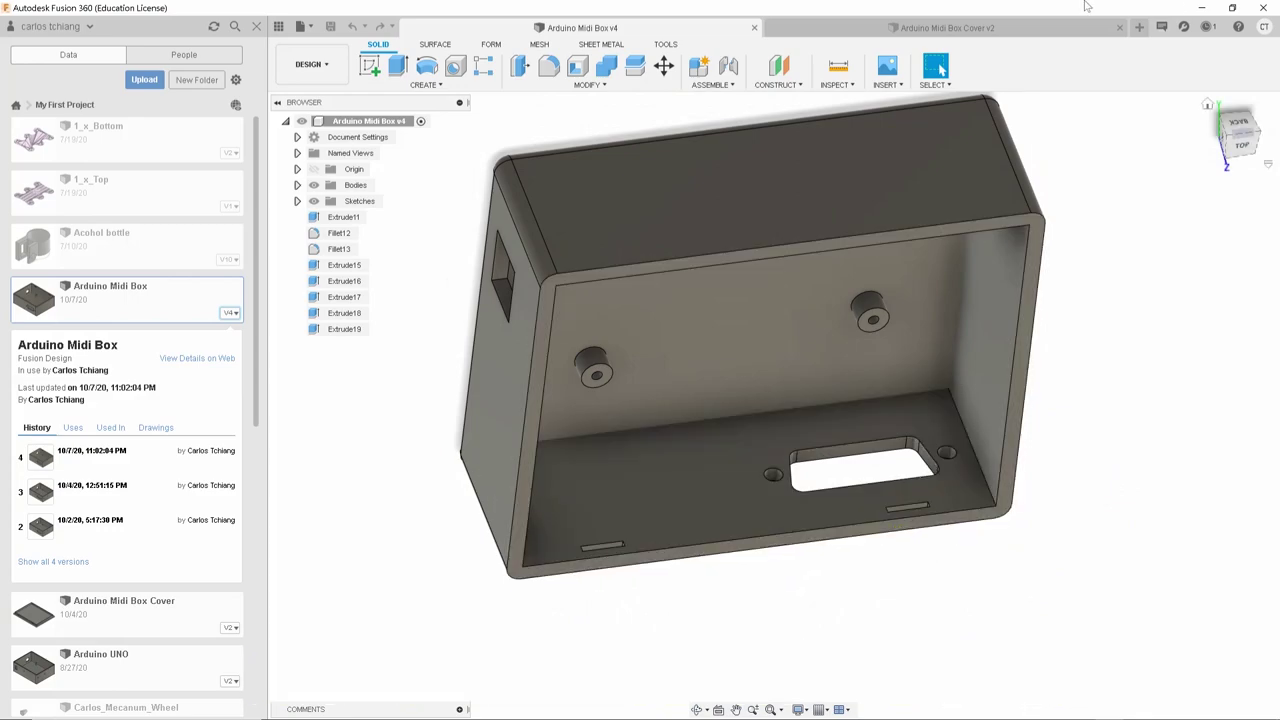
{"action": "left_click", "coordinate": [1000, 24]}
{"action": "middle_click_drag", "start_coordinate": [1101, 390], "coordinate": [946, 307], "text": "shift"}
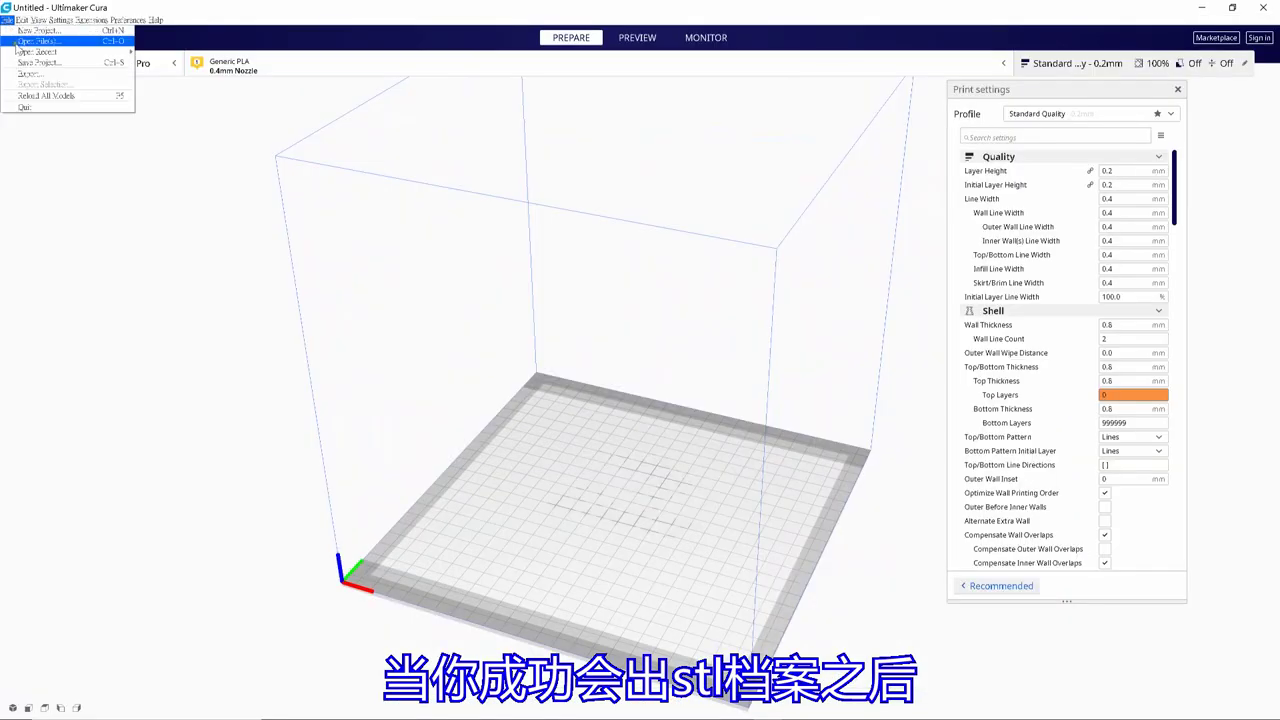
Switch to Ultimaker Cura and load the model file Arduino Midi Box Cover v2.stl.
{"action": "left_click", "coordinate": [30, 41]}
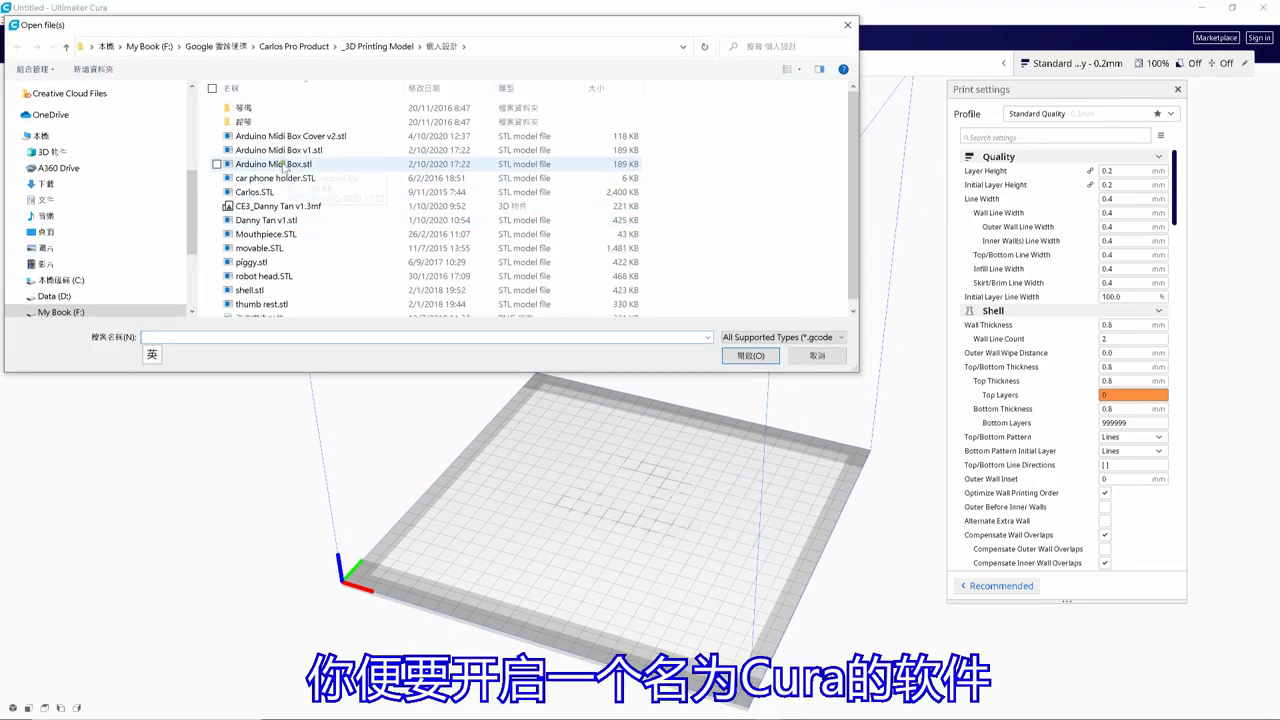
{"action": "double_click", "coordinate": [286, 135]}
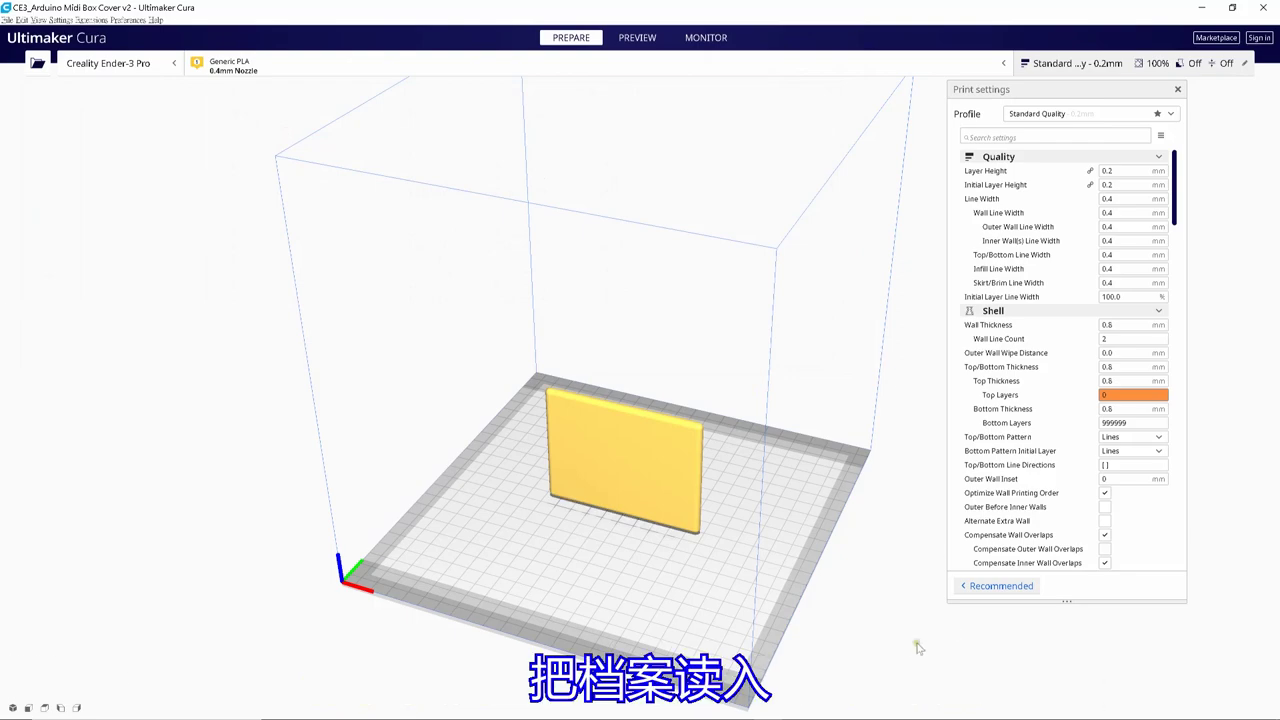
Rotate the upright cover about its red axis until it lies flat on the build plate.
{"action": "right_click_drag", "start_coordinate": [894, 577], "coordinate": [620, 508]}
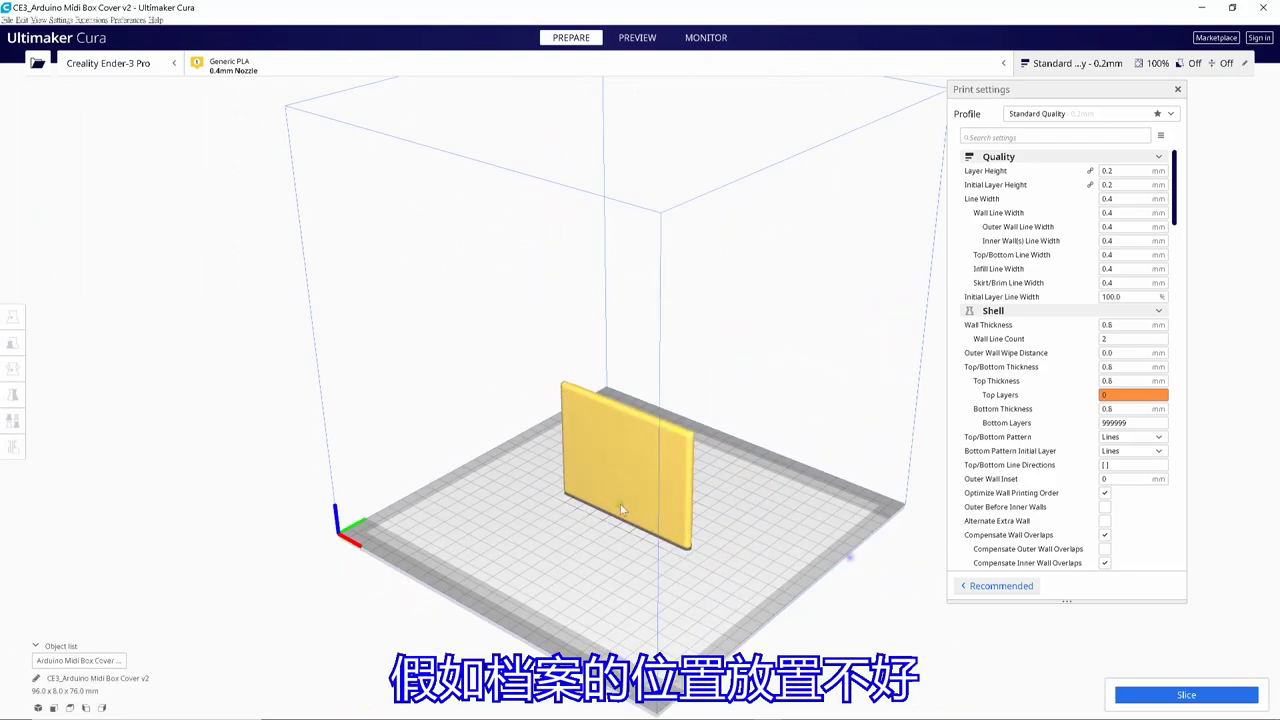
{"action": "left_click", "coordinate": [620, 504]}
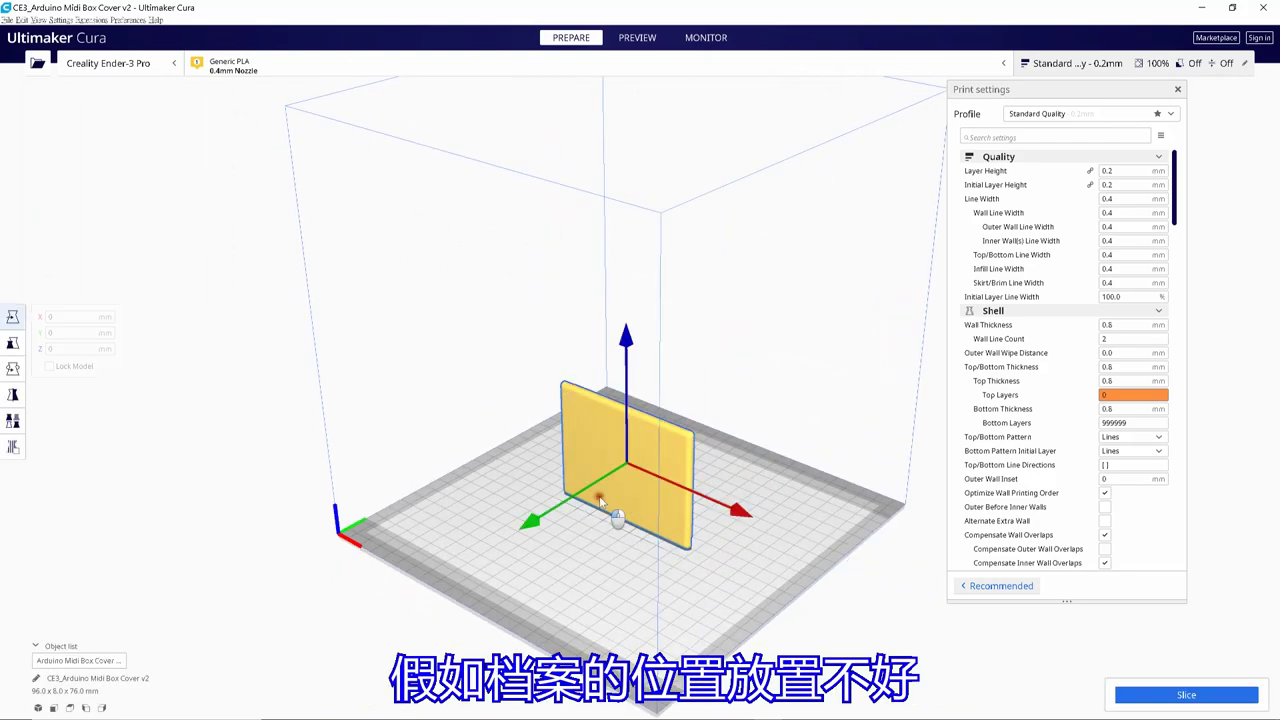
{"action": "left_click", "coordinate": [12, 368]}
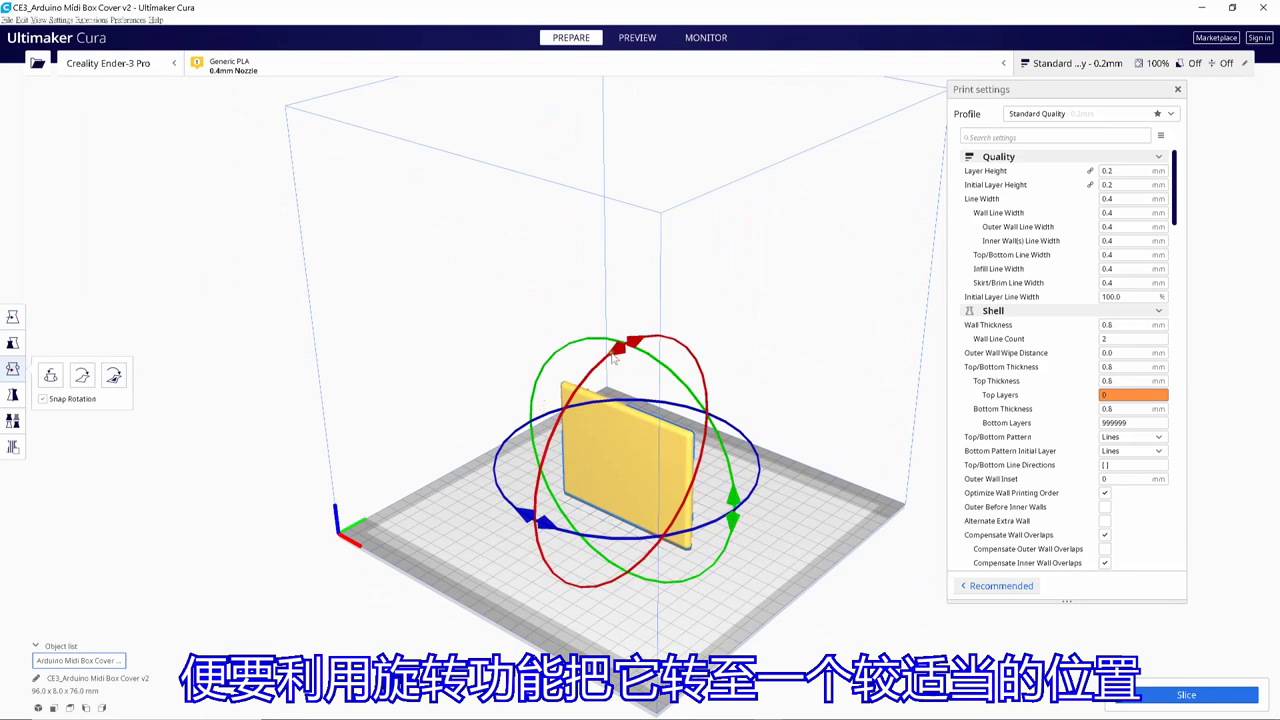
{"action": "left_click_drag", "start_coordinate": [612, 360], "coordinate": [530, 577]}
{"action": "left_click", "coordinate": [903, 601]}
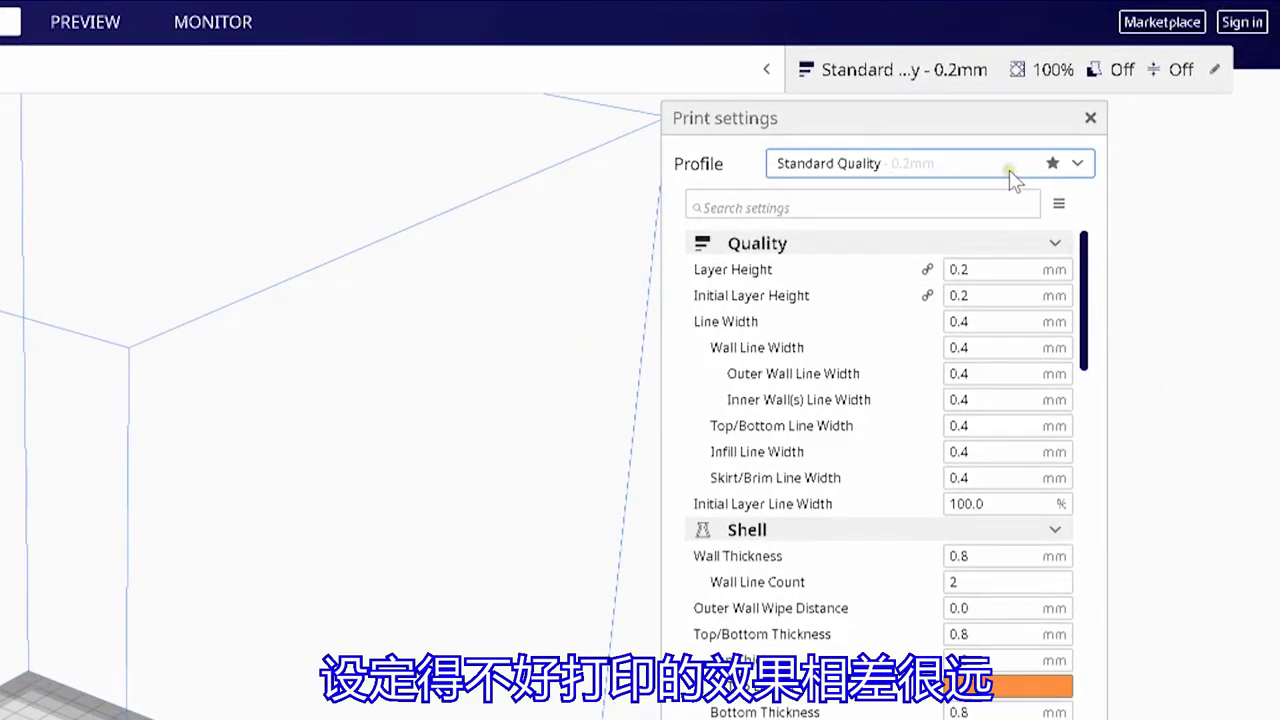
Choose the Standard Quality - 0.2 mm print profile.
{"action": "left_click", "coordinate": [1009, 170]}
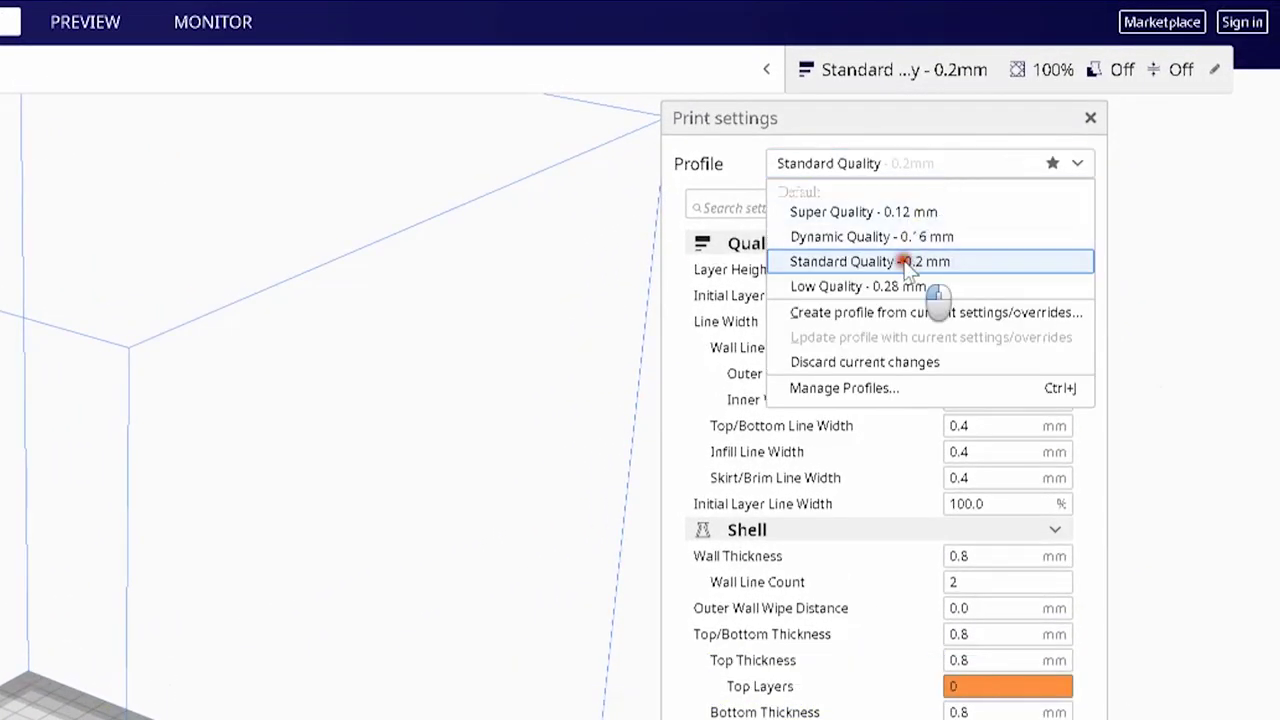
{"action": "left_click", "coordinate": [906, 264]}
Set the print setting visibility to All and skim through the full parameter list.
{"action": "left_click", "coordinate": [1058, 206]}
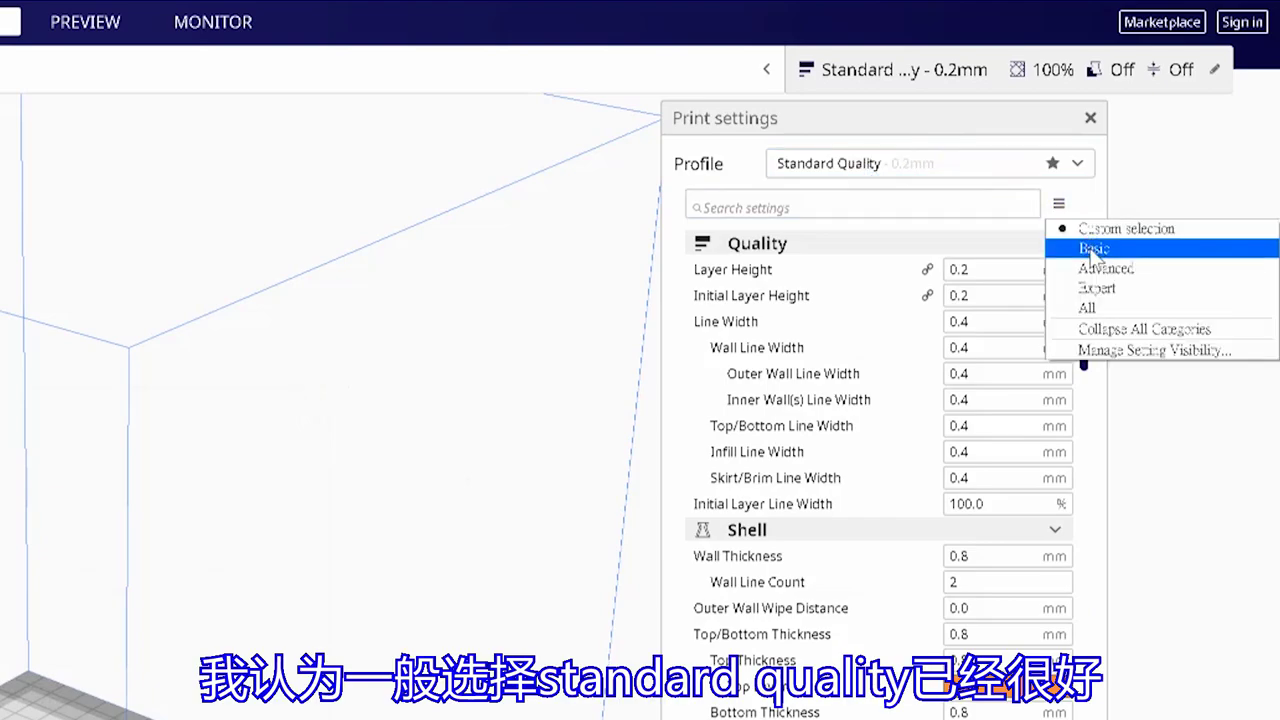
{"action": "left_click", "coordinate": [1088, 310]}
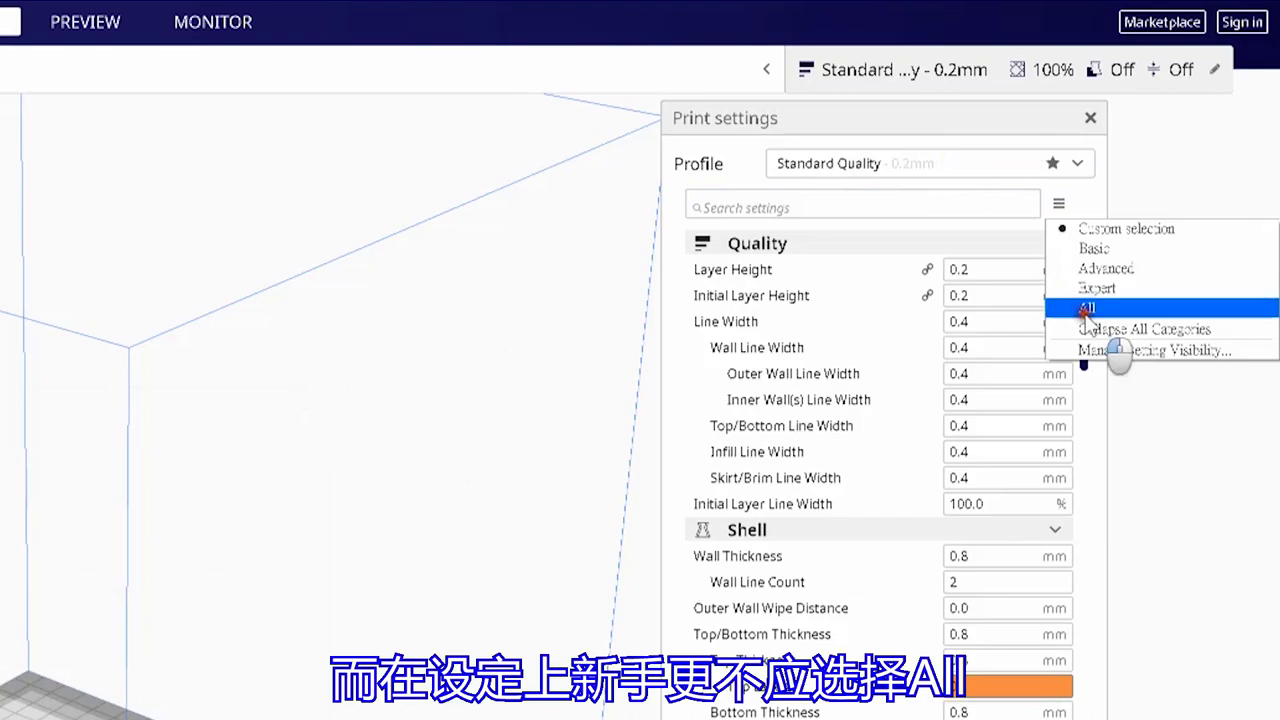
{"action": "left_click_drag", "start_coordinate": [1084, 322], "coordinate": [1102, 168]}
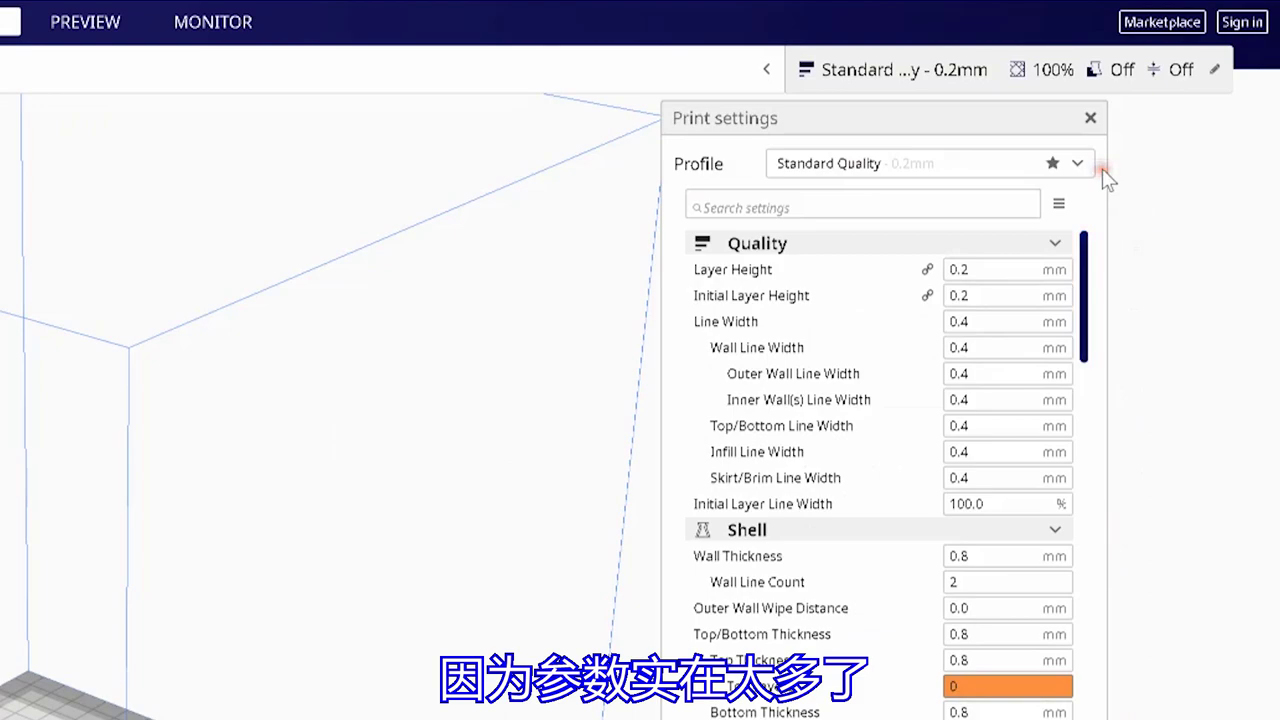
Limit the visible print settings to the Basic set.
{"action": "left_click", "coordinate": [1059, 205]}
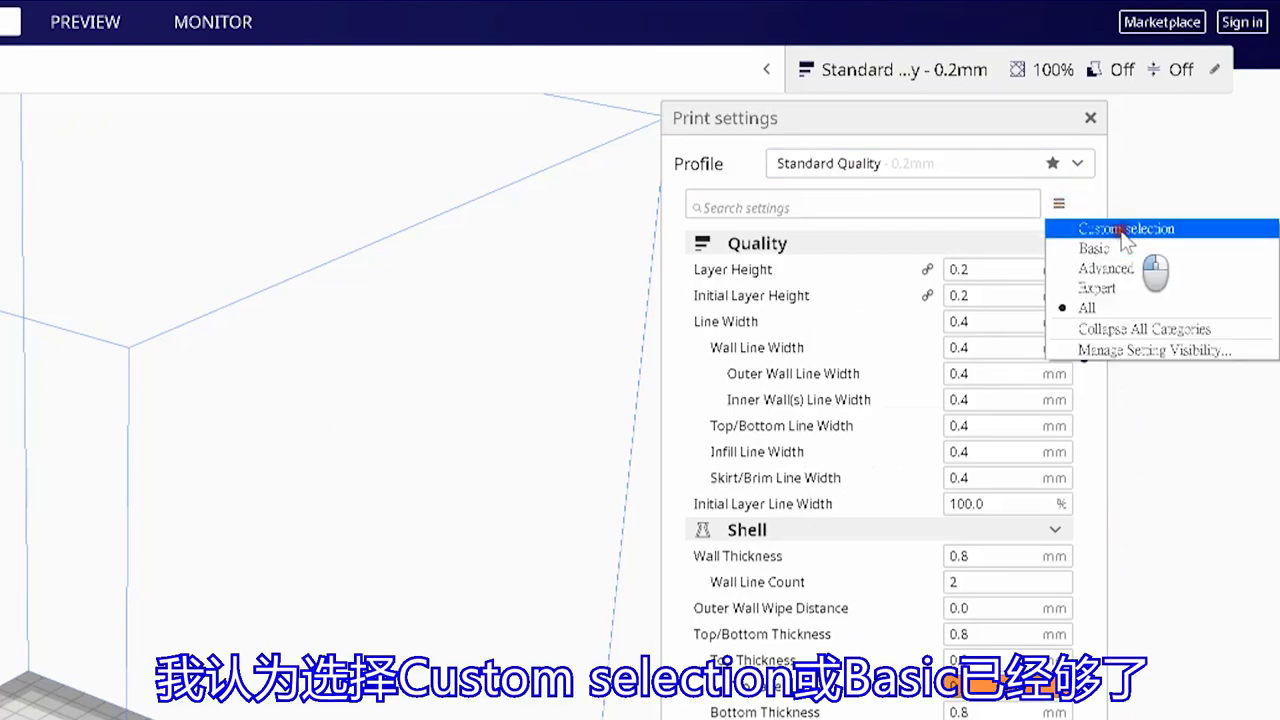
{"action": "left_click", "coordinate": [1124, 247]}
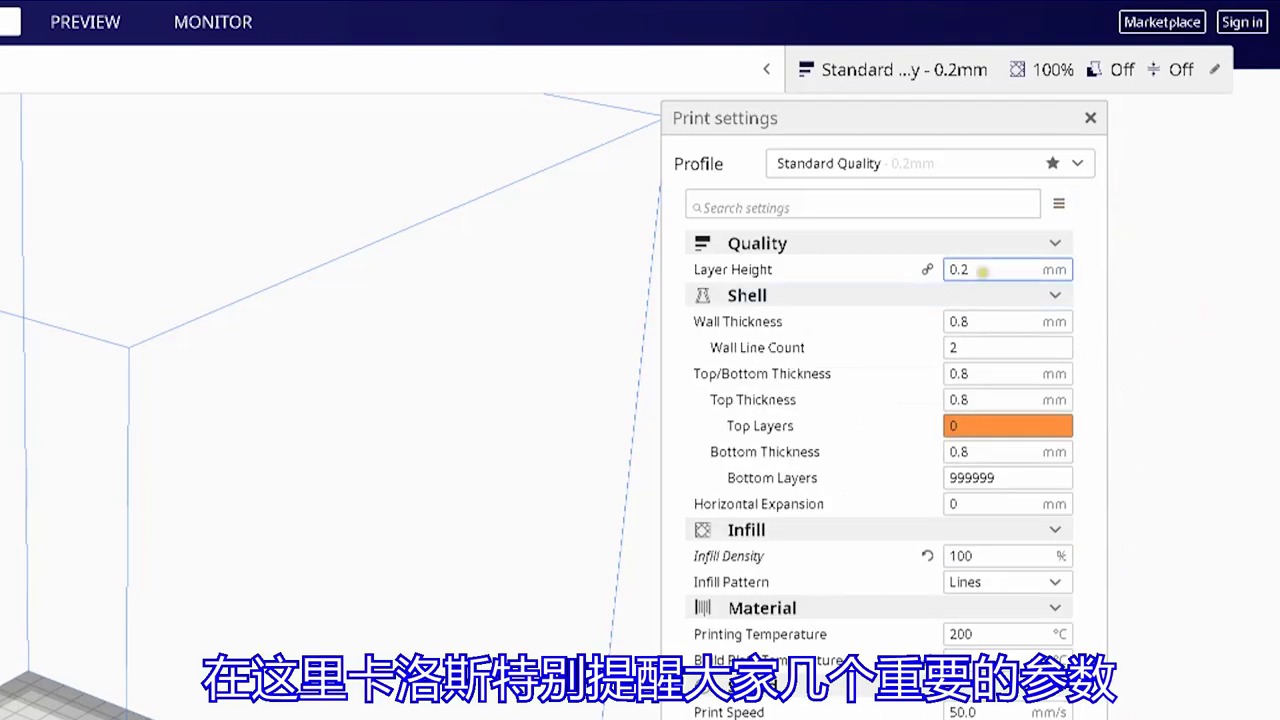
Review the layer height, infill density, printing temperature and build plate temperature settings.
{"action": "mouse_move", "coordinate": [983, 271]}
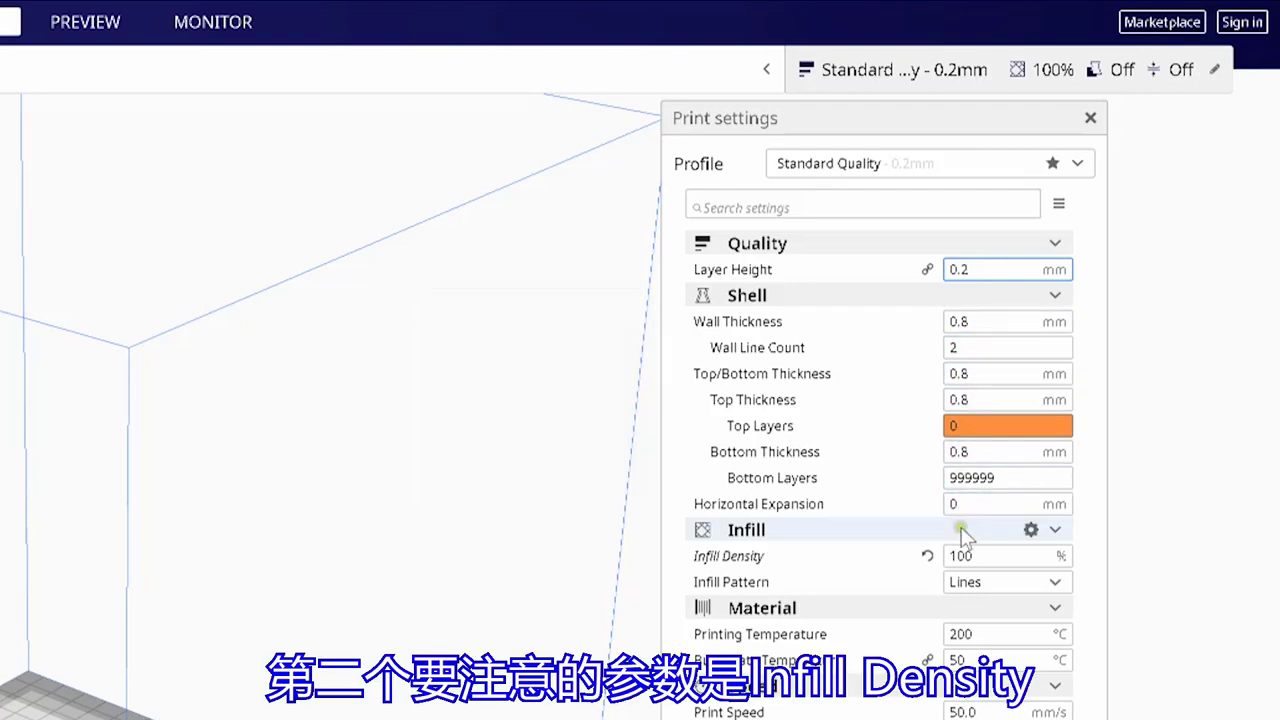
{"action": "left_click", "coordinate": [986, 560]}
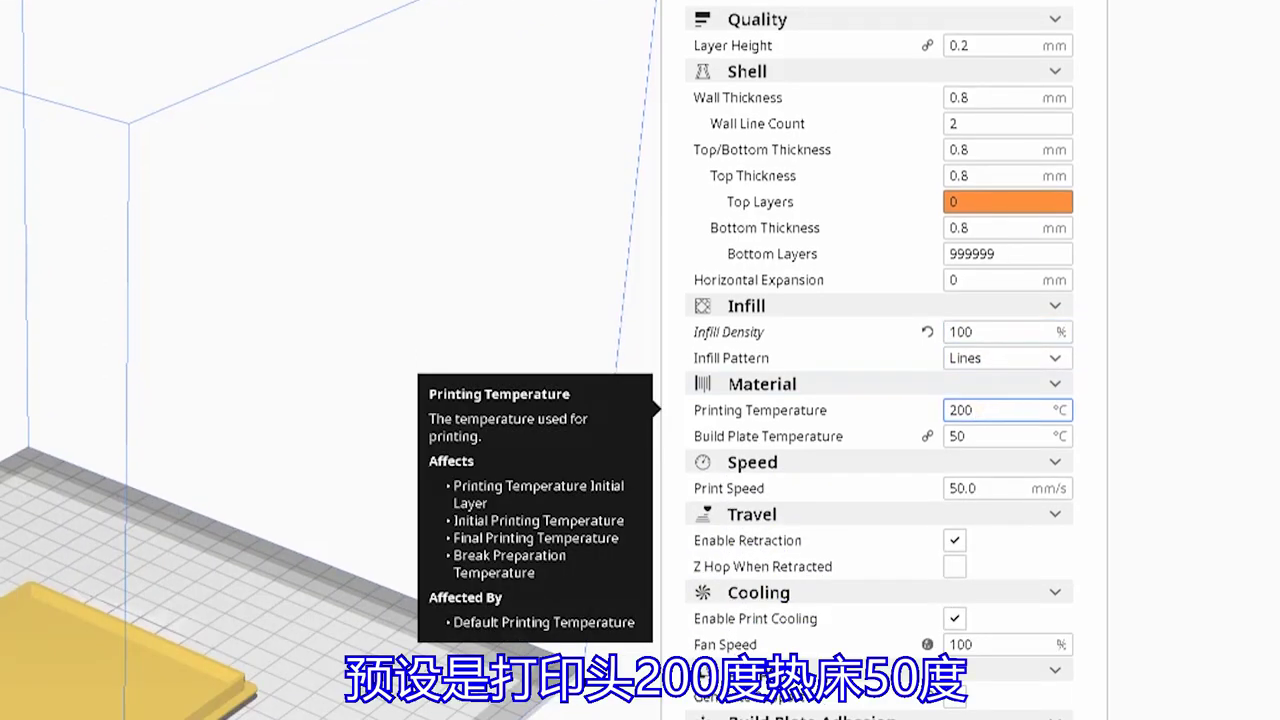
{"action": "left_click", "coordinate": [980, 432]}
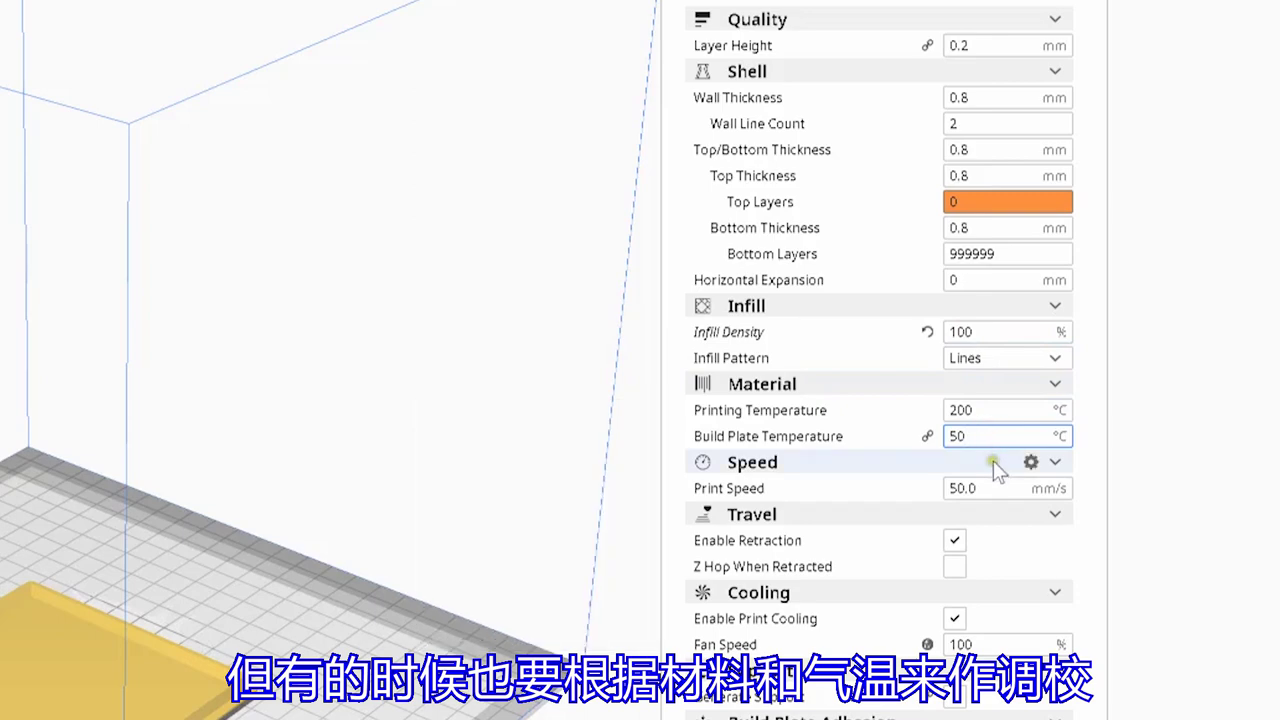
{"action": "scroll", "coordinate": [1080, 588], "scroll_direction": "down", "scroll_amount": 1}
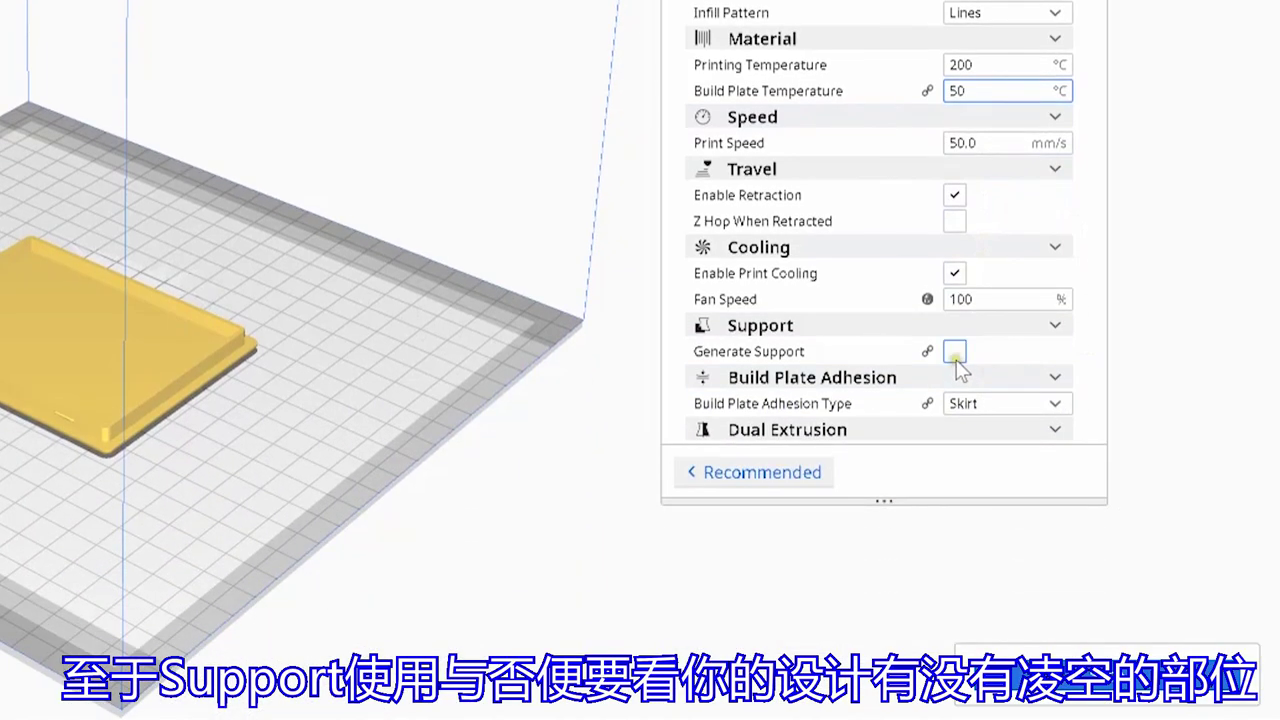
Try enabling Generate Support to view its placement and overhang angle options, and disable it again.
{"action": "mouse_move", "coordinate": [957, 367]}
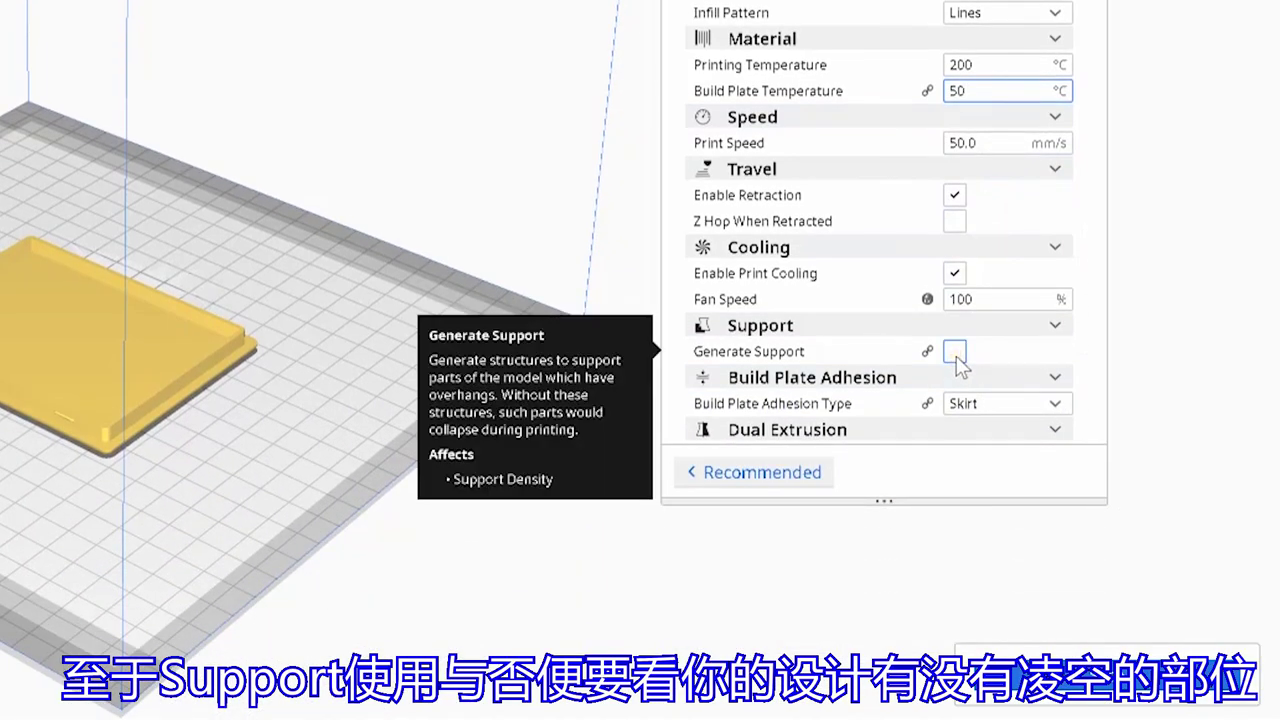
{"action": "left_click", "coordinate": [955, 354]}
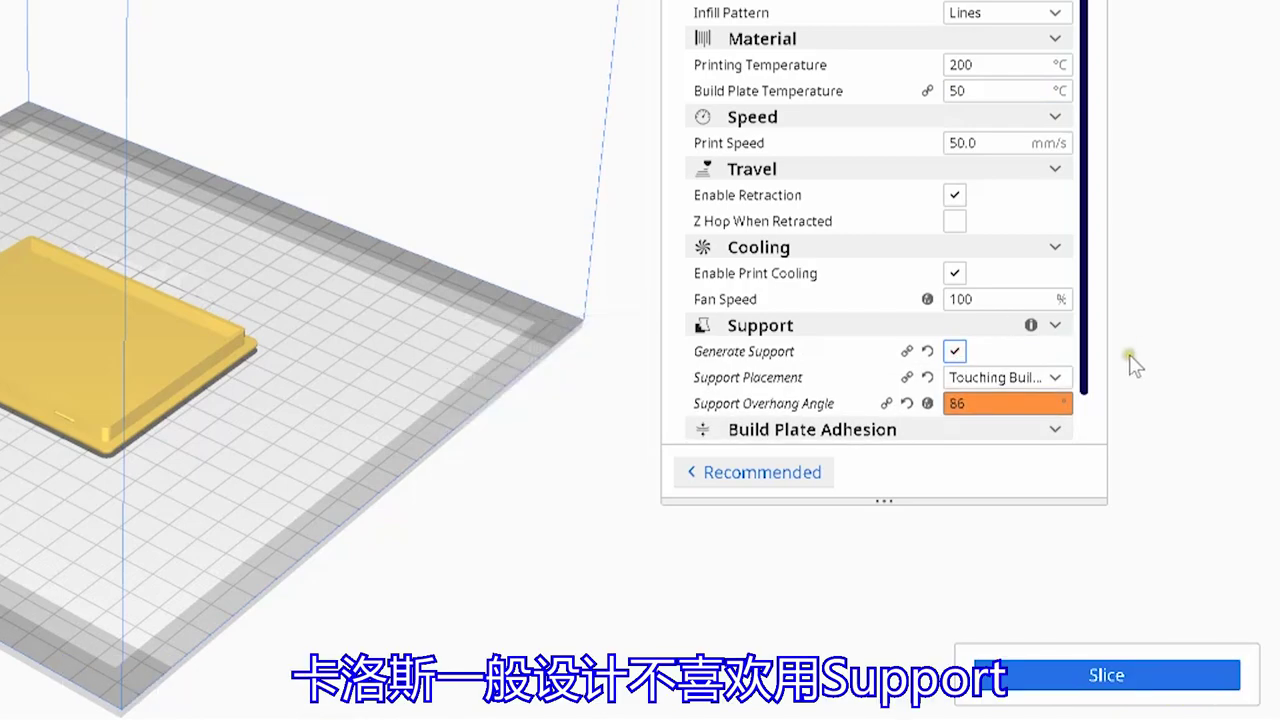
{"action": "scroll", "coordinate": [1103, 432], "scroll_direction": "down", "scroll_amount": 1}
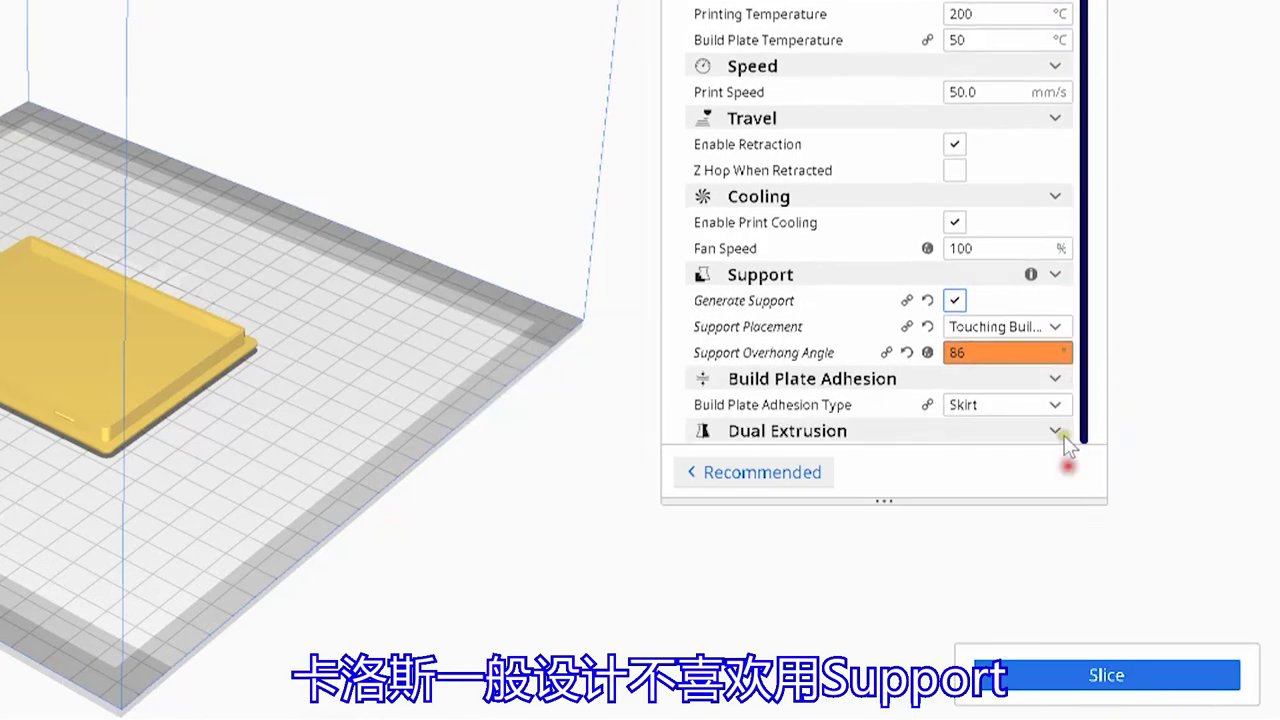
{"action": "left_click", "coordinate": [955, 300]}
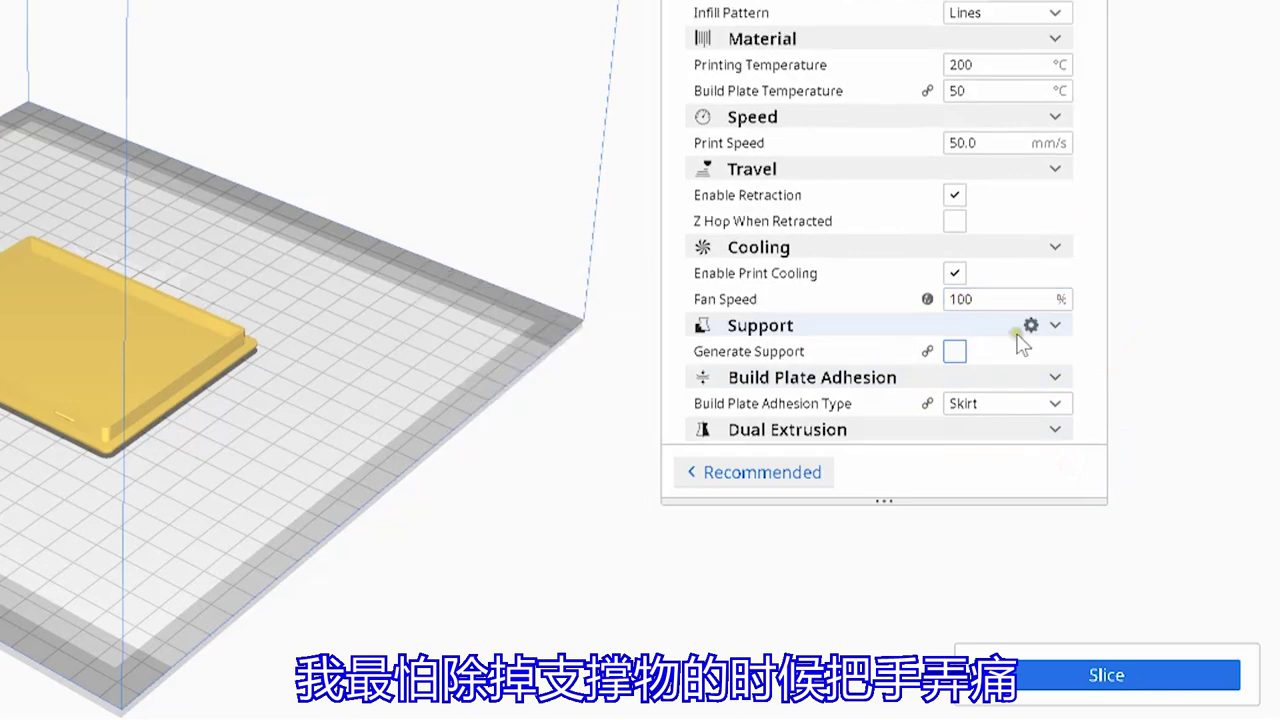
Set the Build Plate Adhesion Type to None and slice the cover.
{"action": "scroll", "coordinate": [1131, 448], "scroll_direction": "down", "scroll_amount": 1}
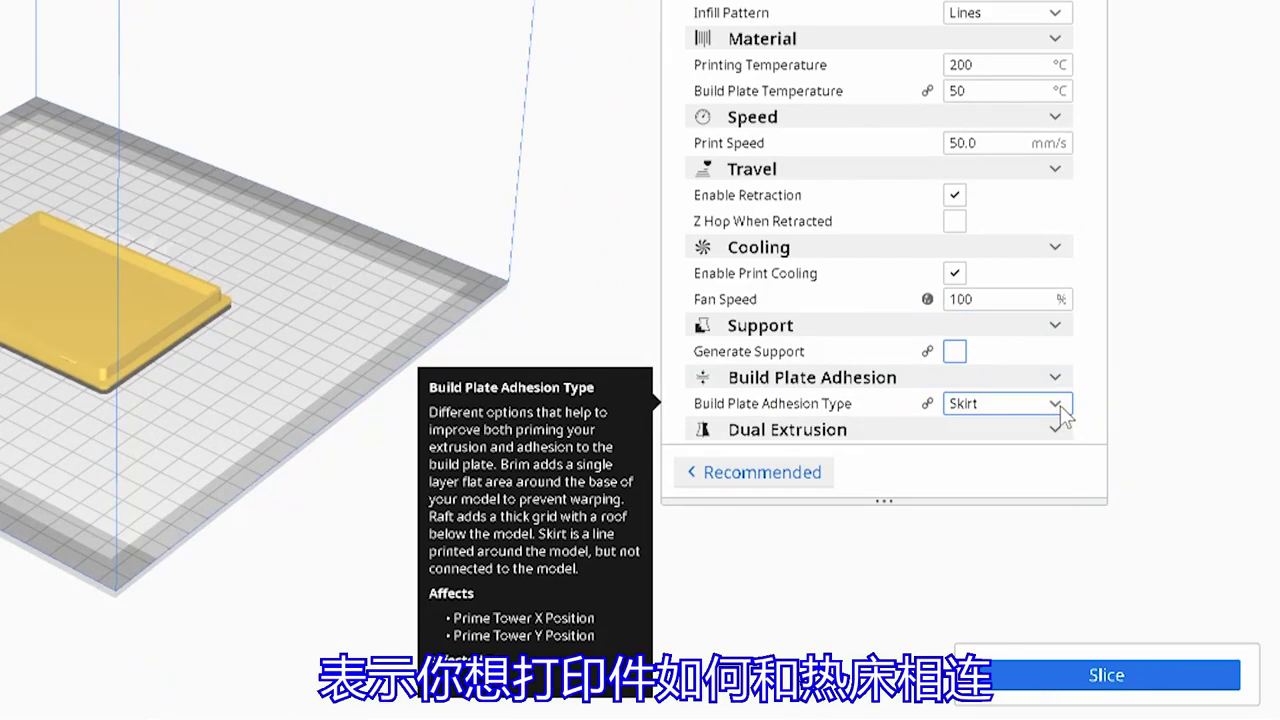
{"action": "left_click", "coordinate": [1058, 405]}
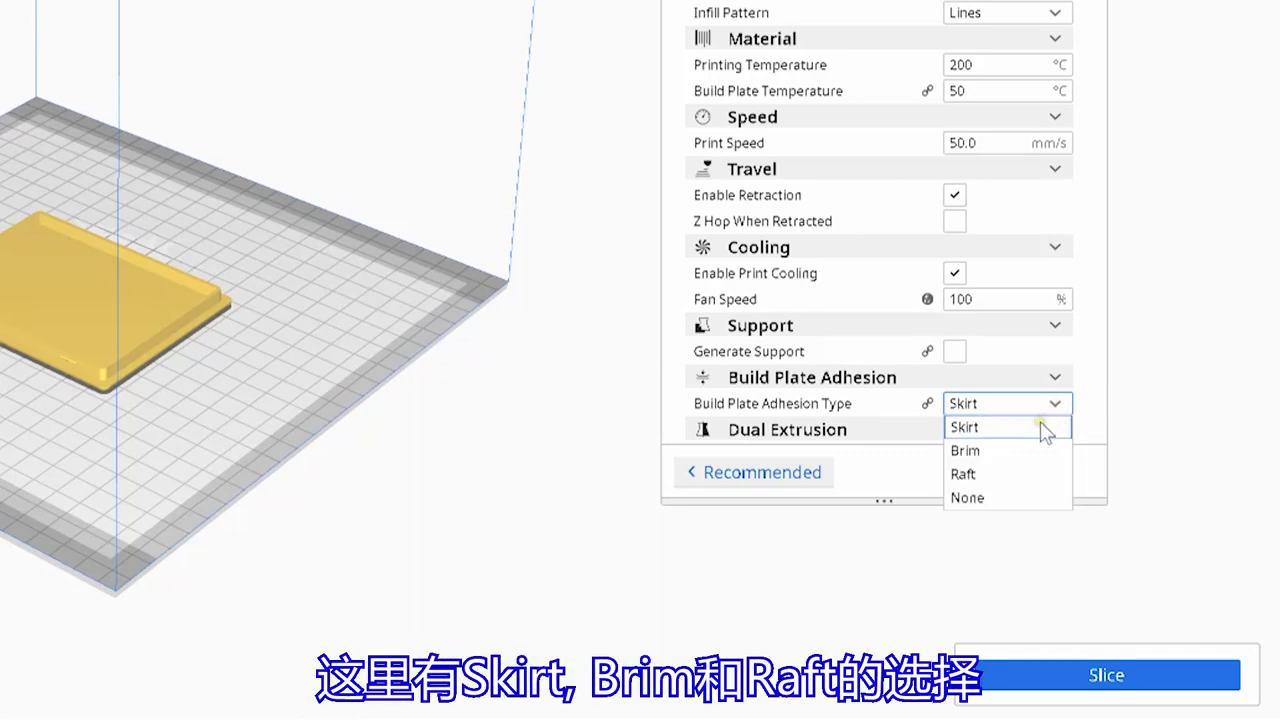
{"action": "left_click", "coordinate": [1026, 473]}
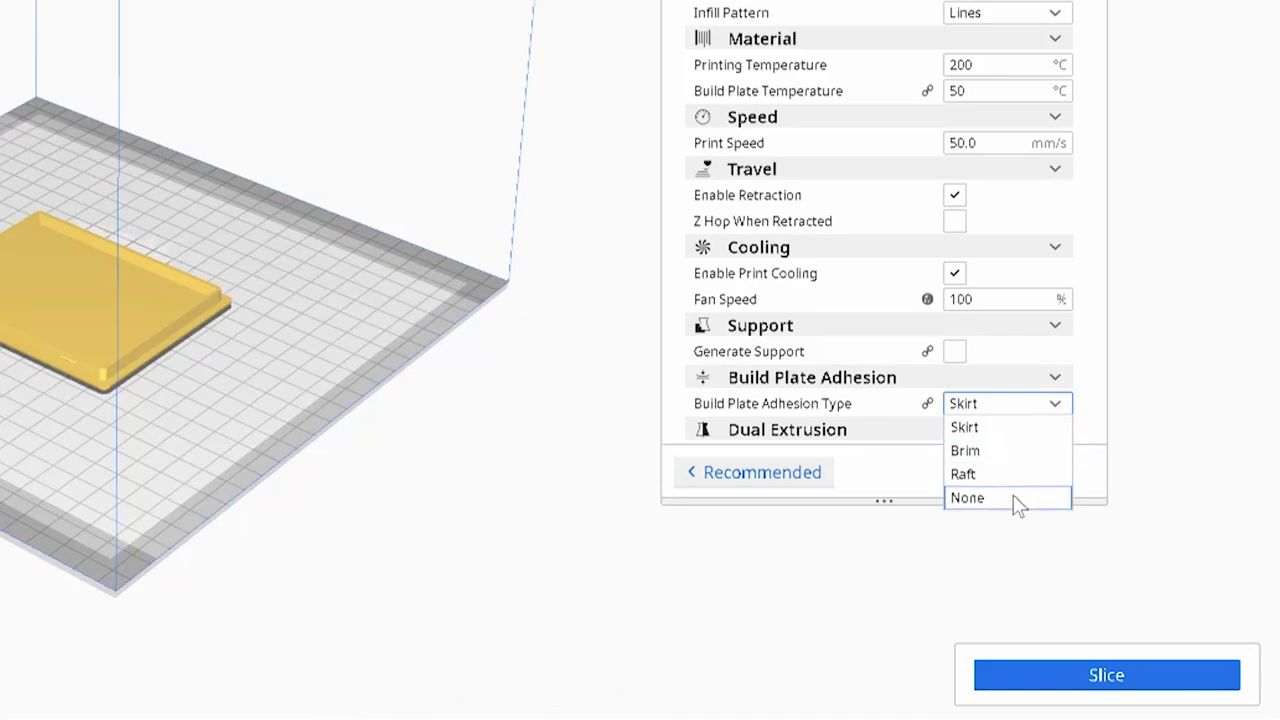
{"action": "left_click", "coordinate": [966, 596]}
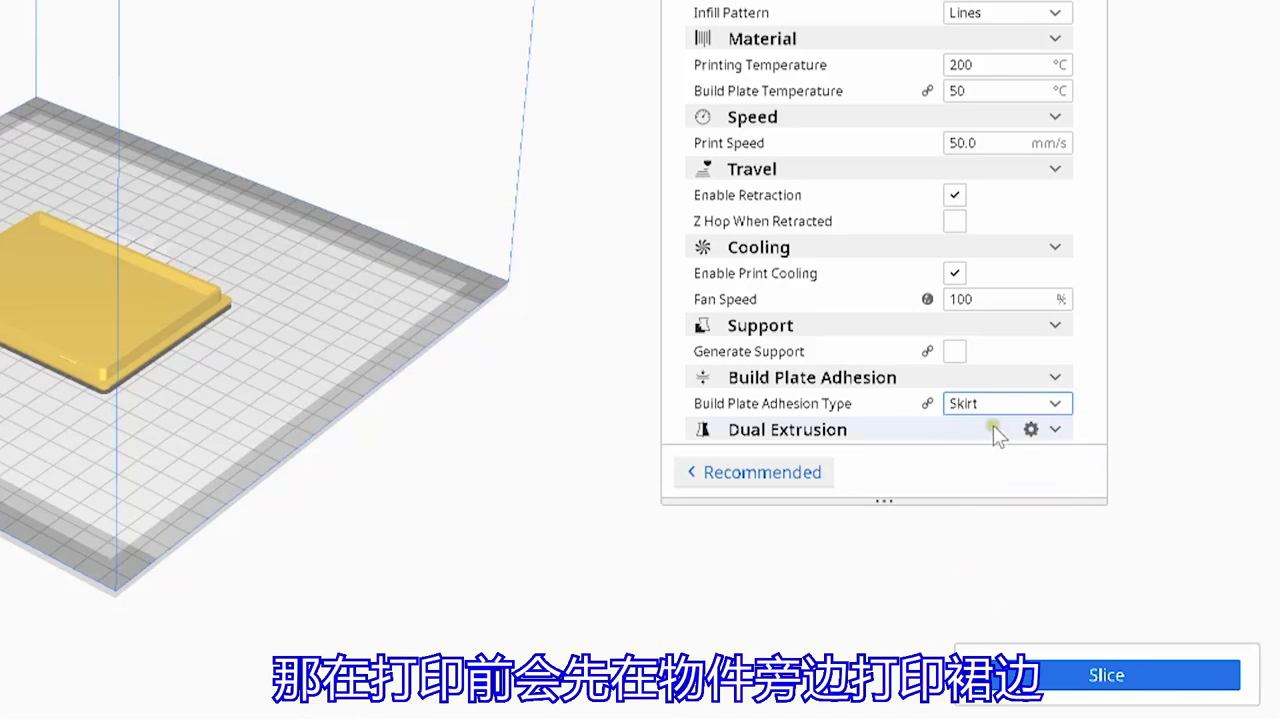
{"action": "left_click", "coordinate": [1020, 404]}
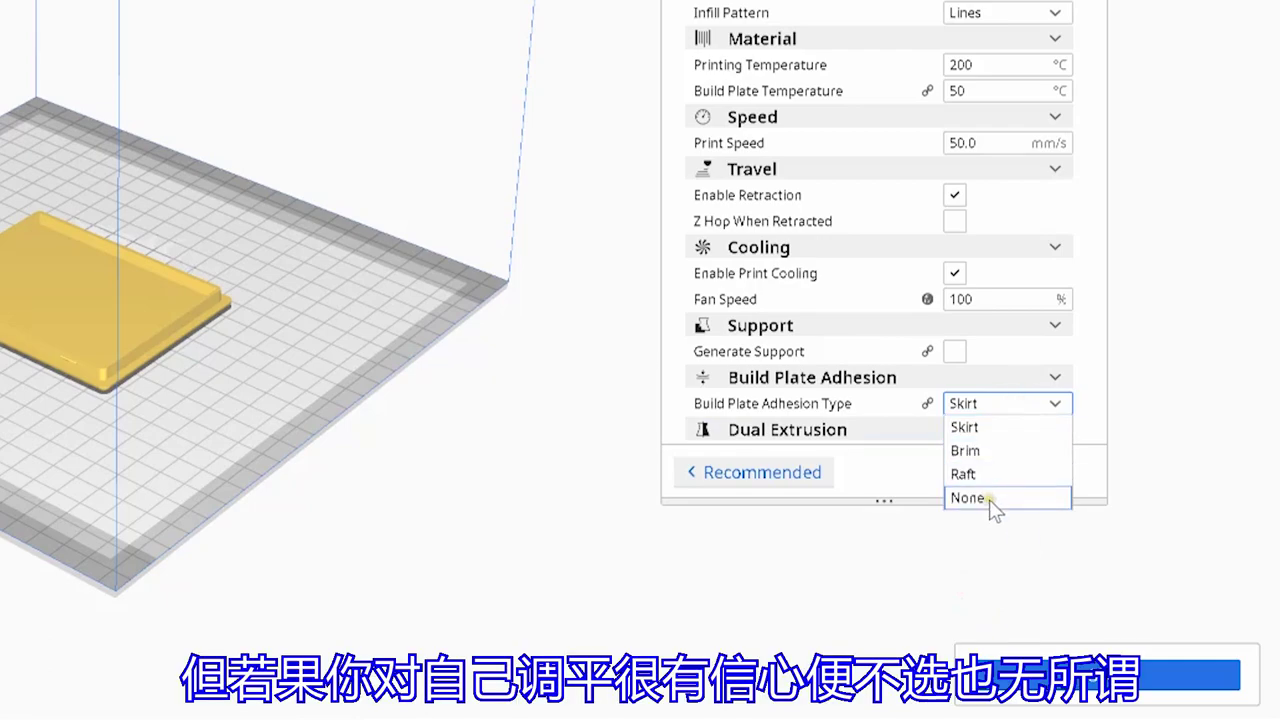
{"action": "left_click", "coordinate": [989, 497]}
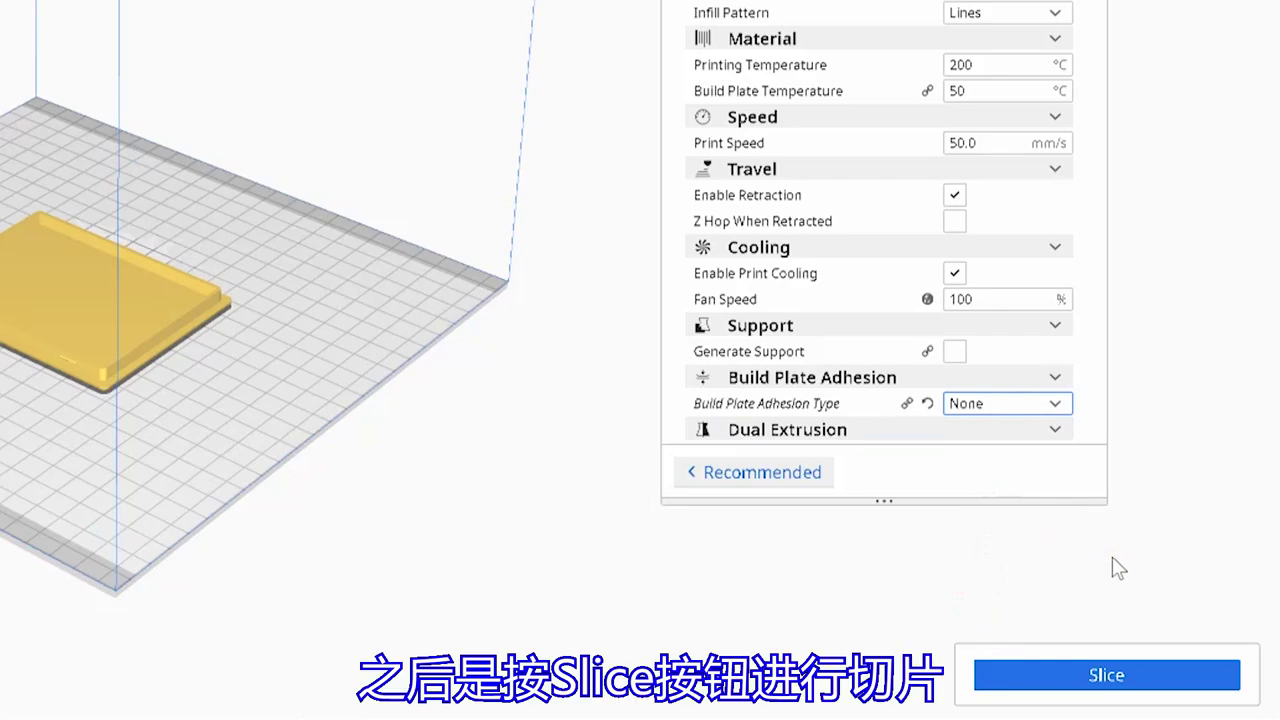
{"action": "left_click", "coordinate": [1134, 677]}
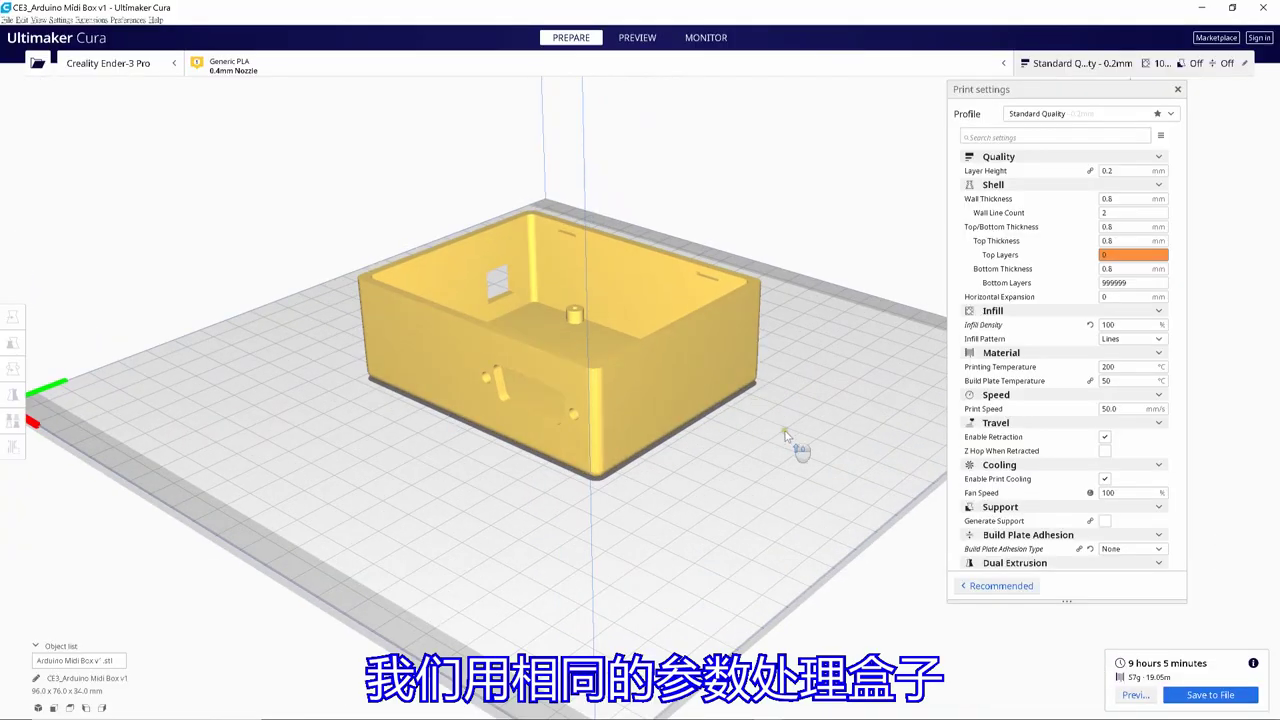
Preview the sliced Arduino Midi Box layer by layer, going down to the first layer.
{"action": "left_click", "coordinate": [637, 38]}
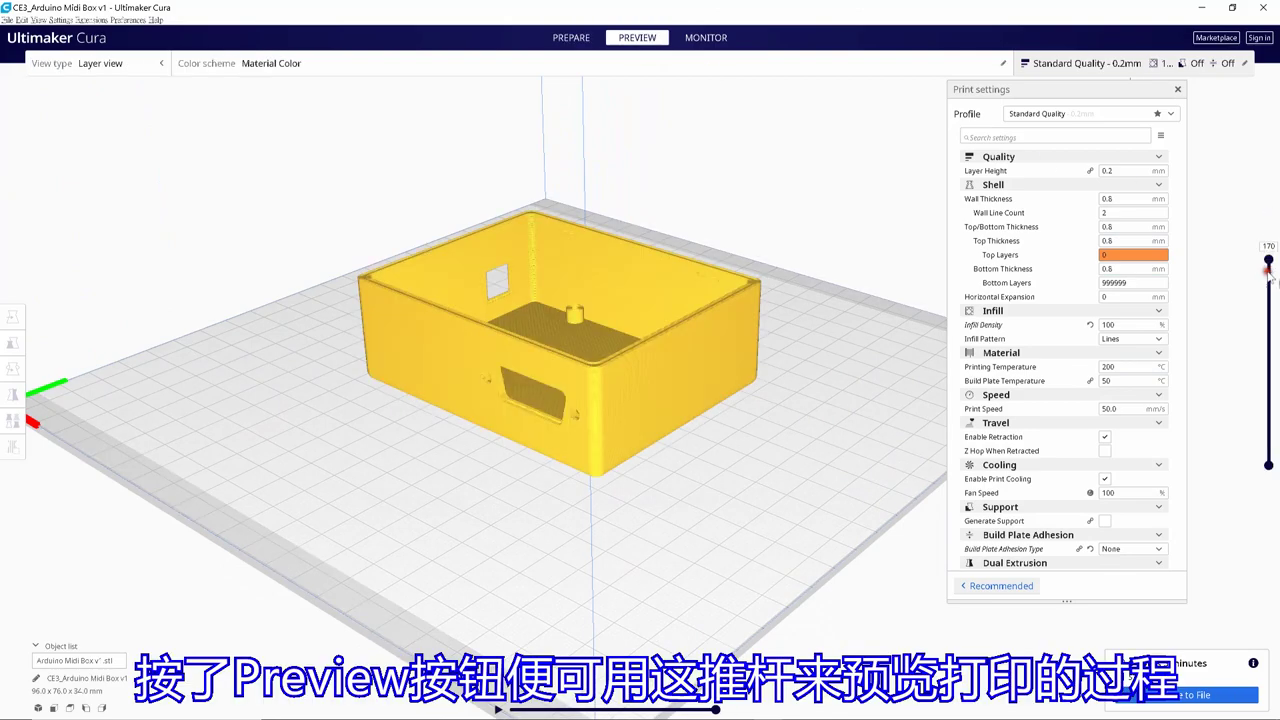
{"action": "left_click_drag", "start_coordinate": [1268, 259], "coordinate": [1270, 480]}
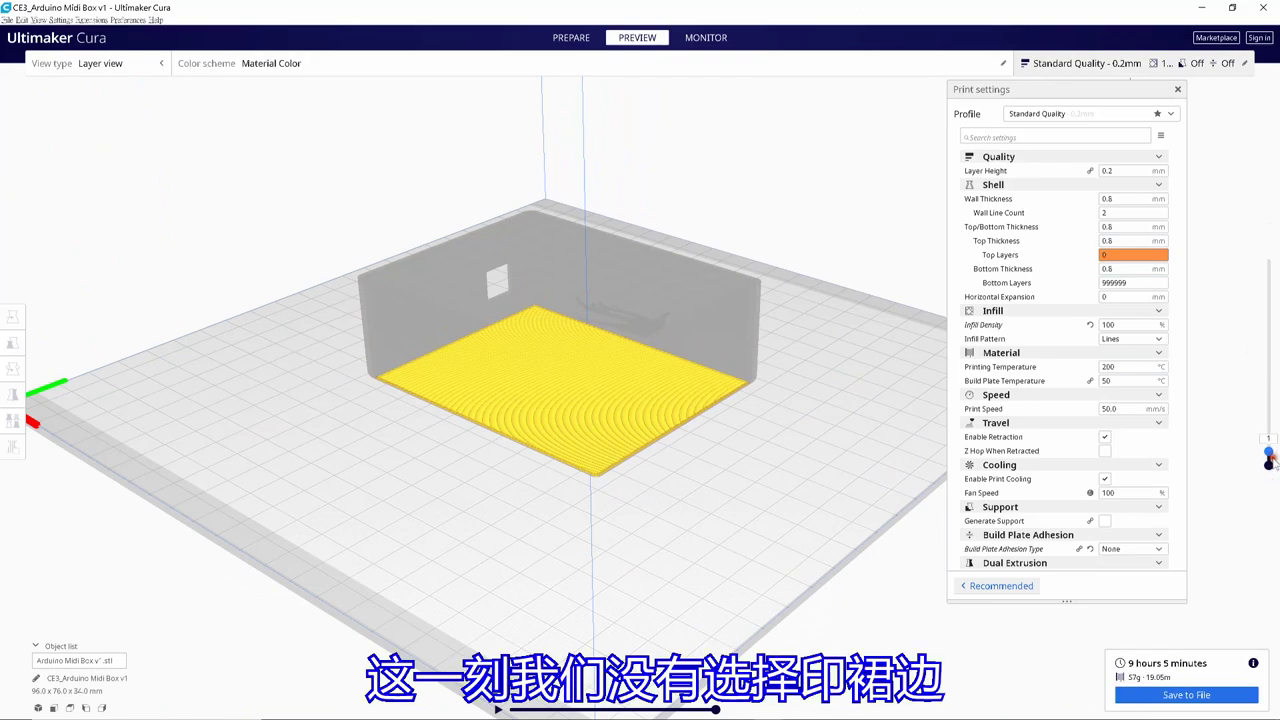
{"action": "left_click_drag", "start_coordinate": [1270, 460], "coordinate": [1269, 420]}
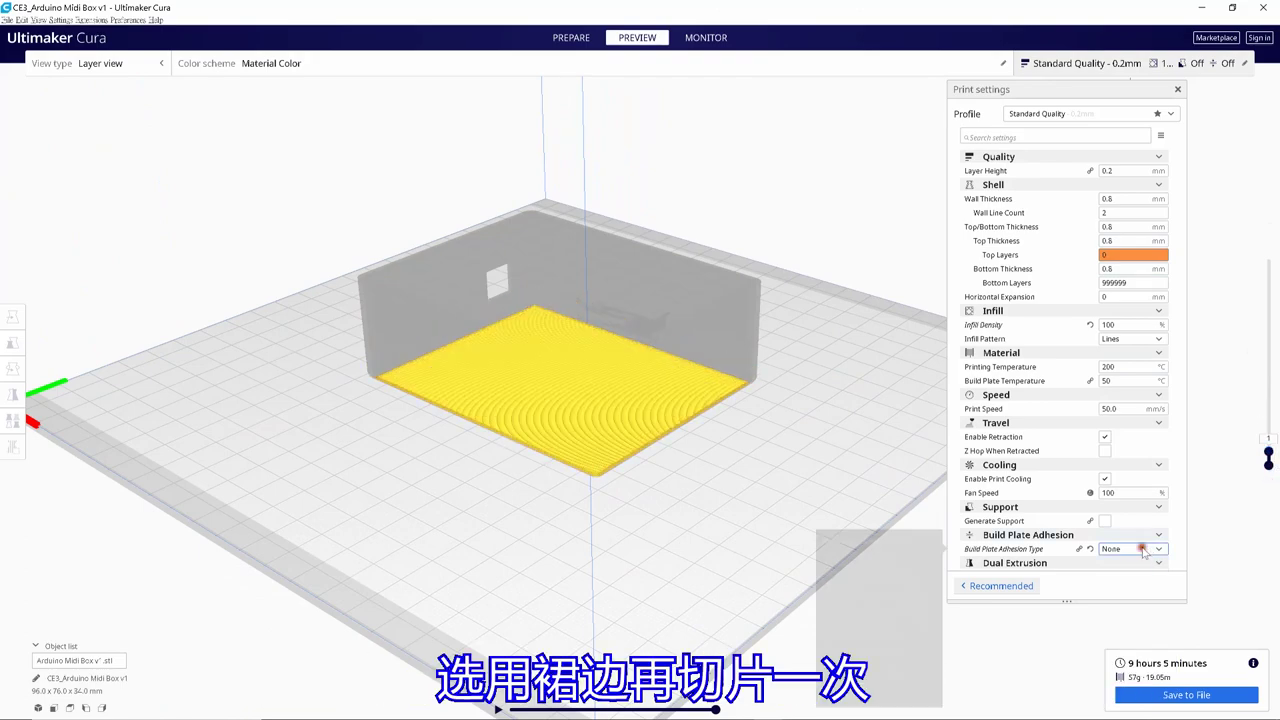
Change the box's Build Plate Adhesion Type to Skirt and slice it again.
{"action": "left_click", "coordinate": [1143, 549]}
{"action": "left_click", "coordinate": [1136, 563]}
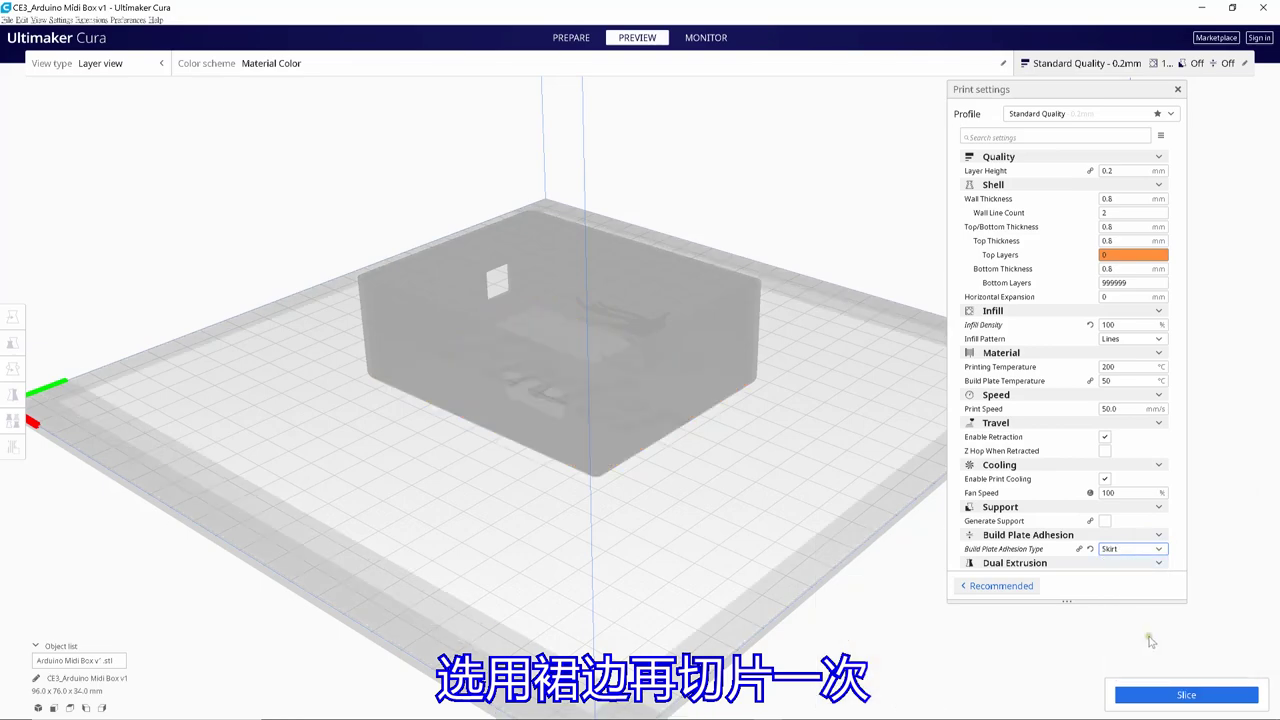
{"action": "left_click", "coordinate": [1182, 696]}
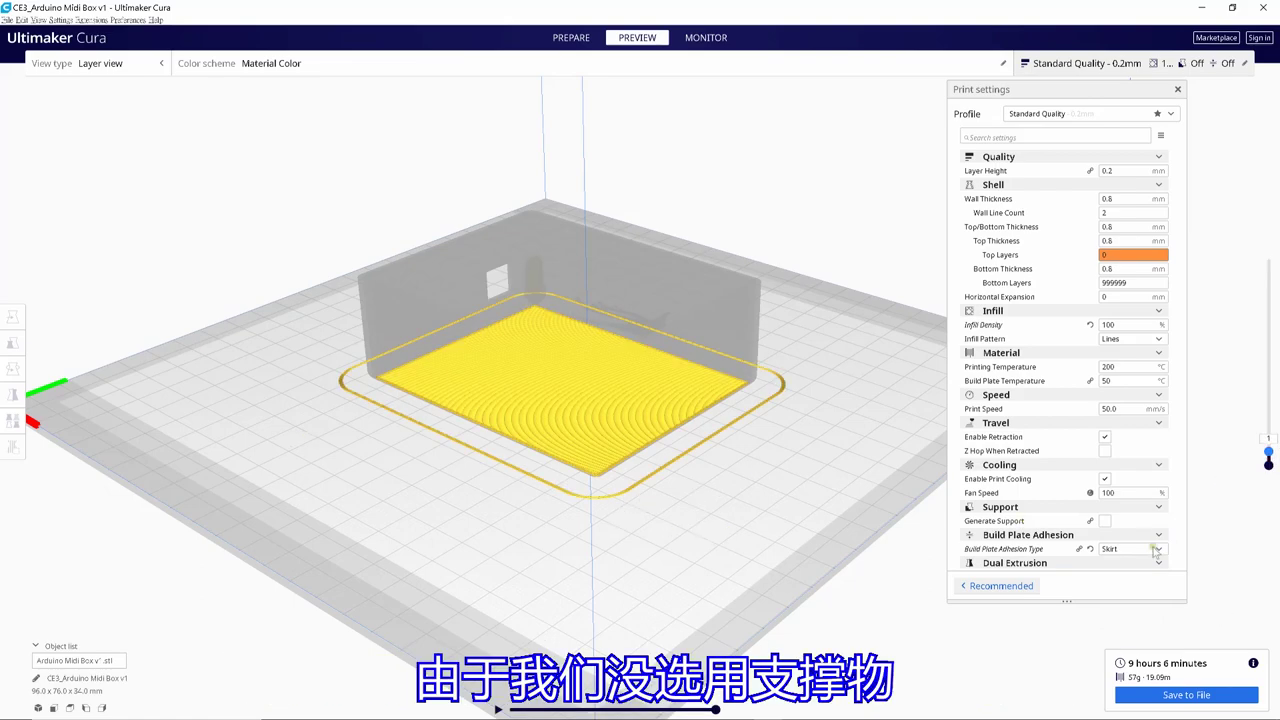
Check the box's layers upward in the preview and save the sliced file to the removable drive.
{"action": "left_click_drag", "start_coordinate": [1269, 452], "coordinate": [1274, 373]}
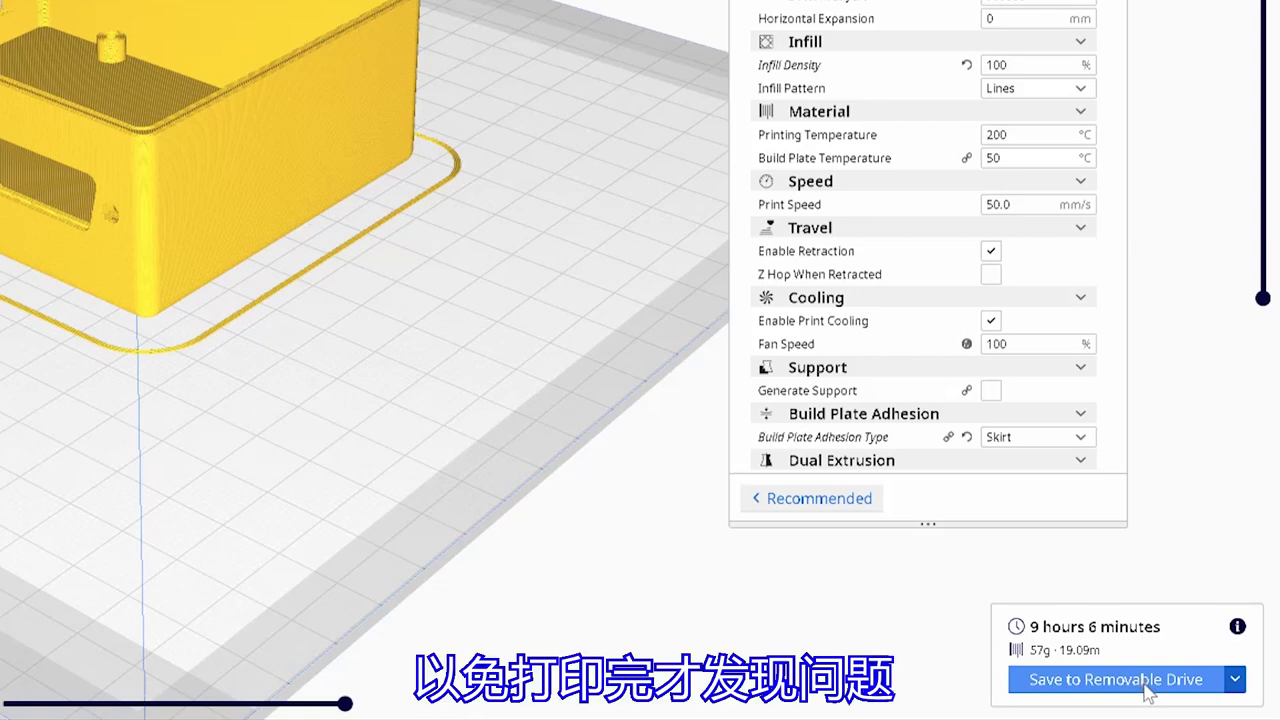
{"action": "left_click", "coordinate": [1148, 690]}
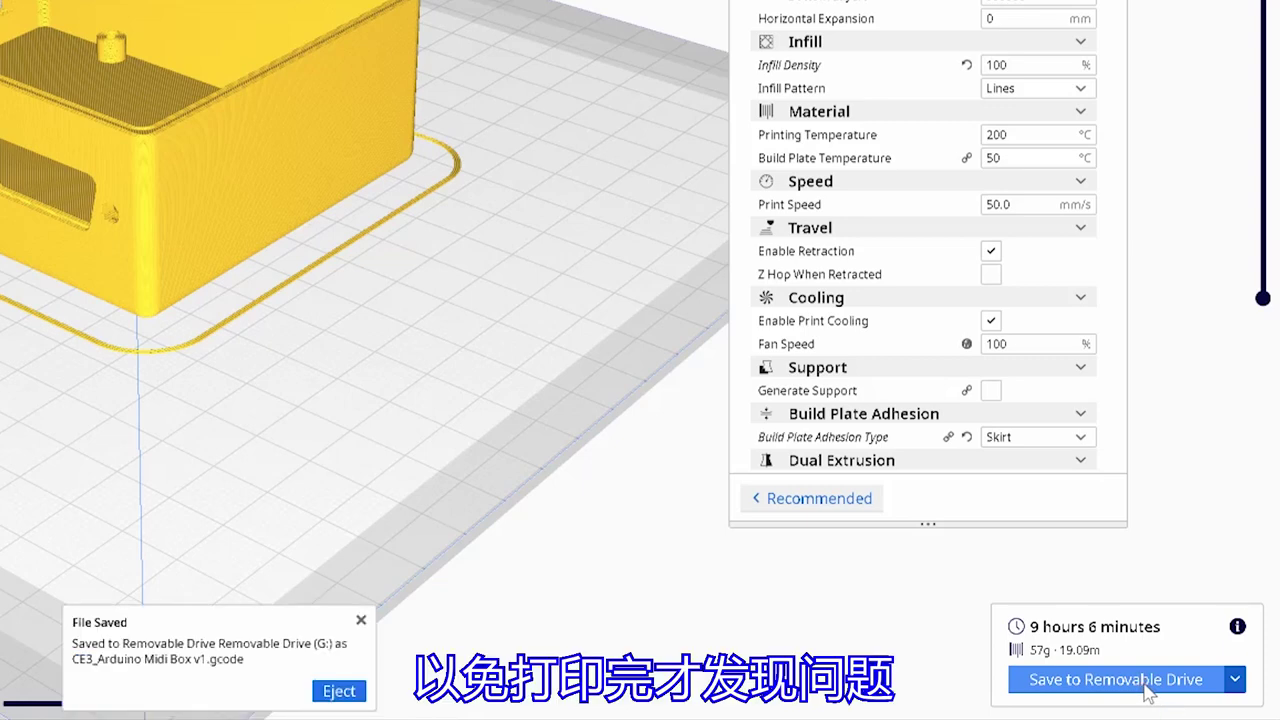